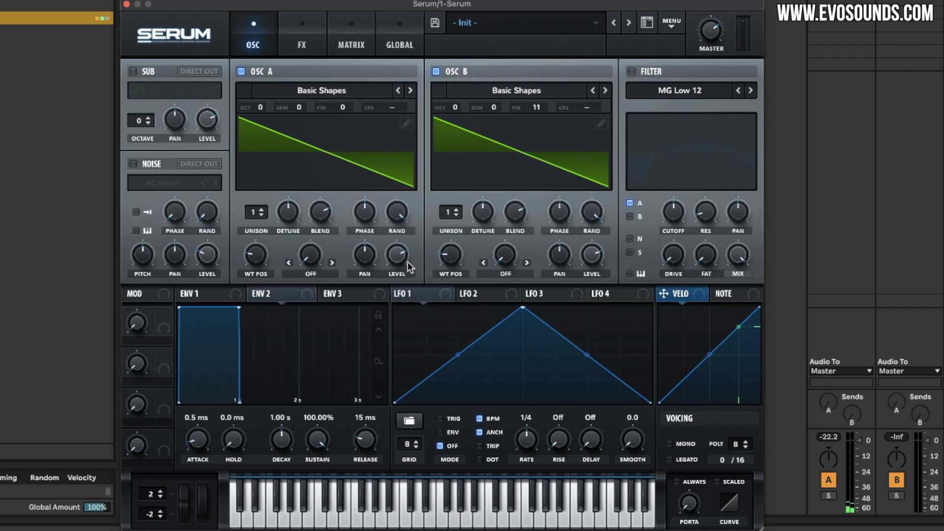
Lower the levels of oscillators A and B and assign LFO 1 to modulate both levels
drag(399, 256, 387, 319)
drag(592, 255, 591, 290)
drag(443, 300, 387, 249)
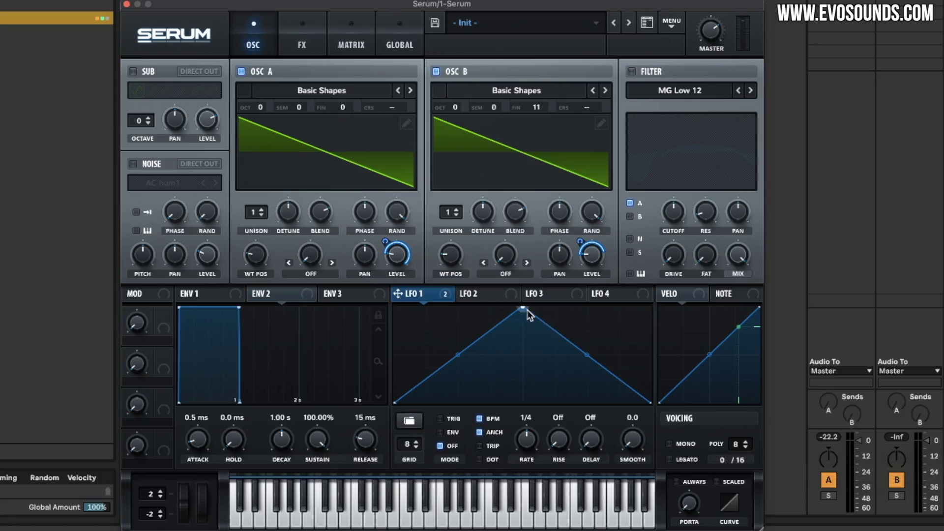
Reshape LFO 1 into a straight descending ramp, turn off its BPM sync and set its rate to about 2.9 Hz
drag(527, 310, 369, 321)
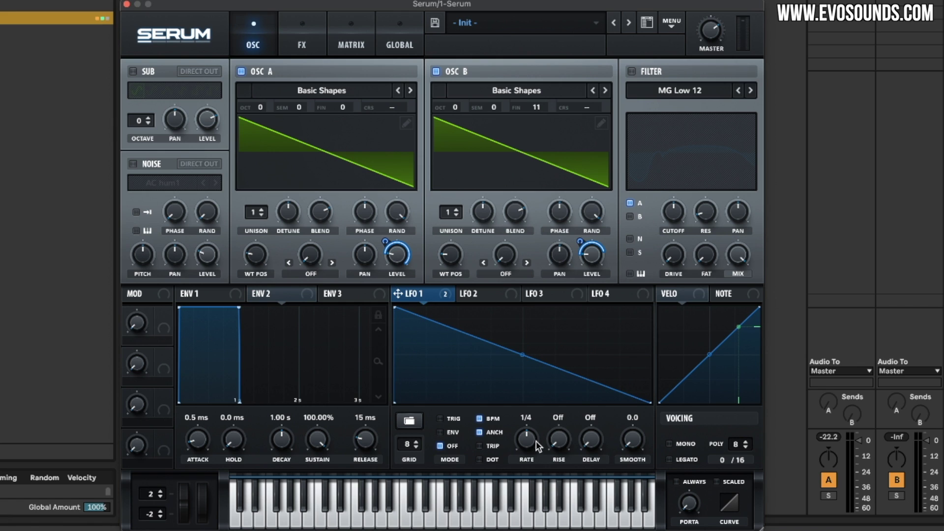
click(480, 418)
drag(525, 440, 506, 465)
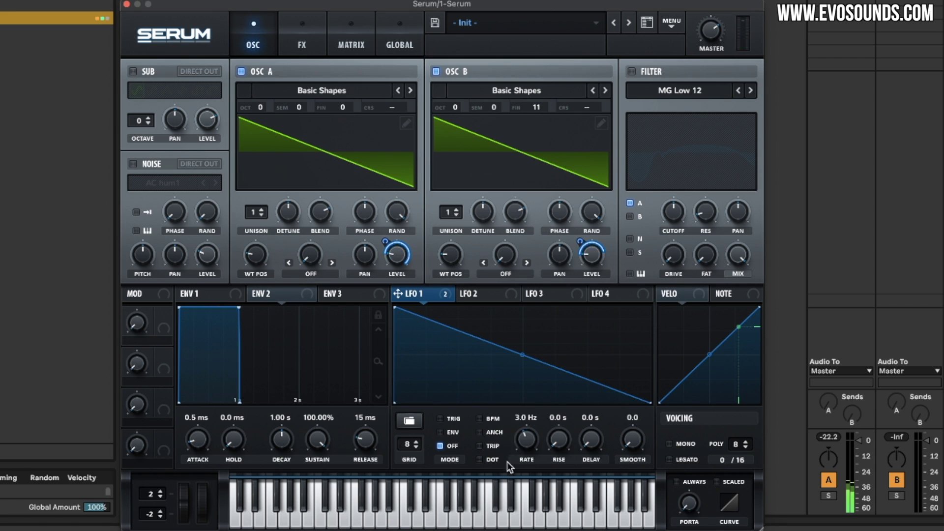
Shape Env 3 with 0% sustain and a 3.97 s decay, and assign it to modulate the LFO 1 rate
click(338, 299)
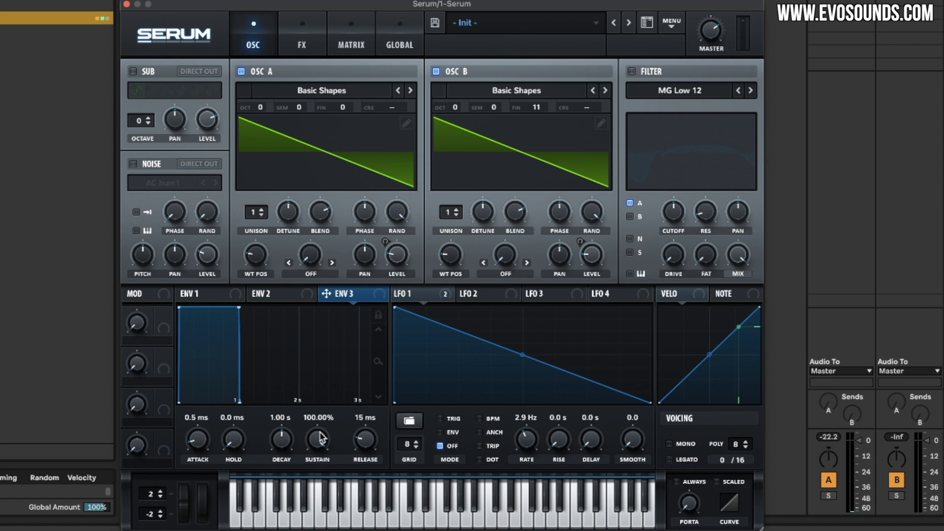
drag(321, 438, 321, 472)
drag(284, 439, 284, 415)
drag(326, 294, 509, 441)
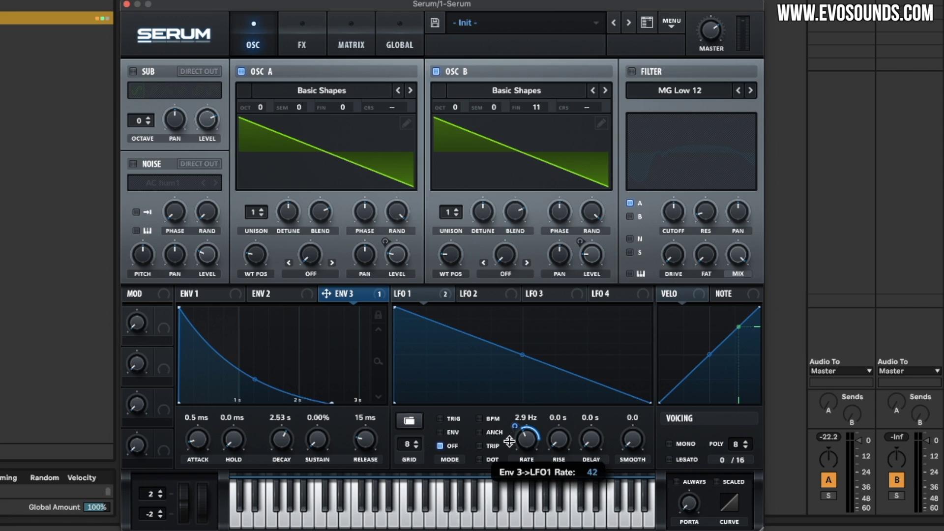
mouse_move(284, 439)
mouse_down()
mouse_move(301, 412)
mouse_move(289, 446)
mouse_up()
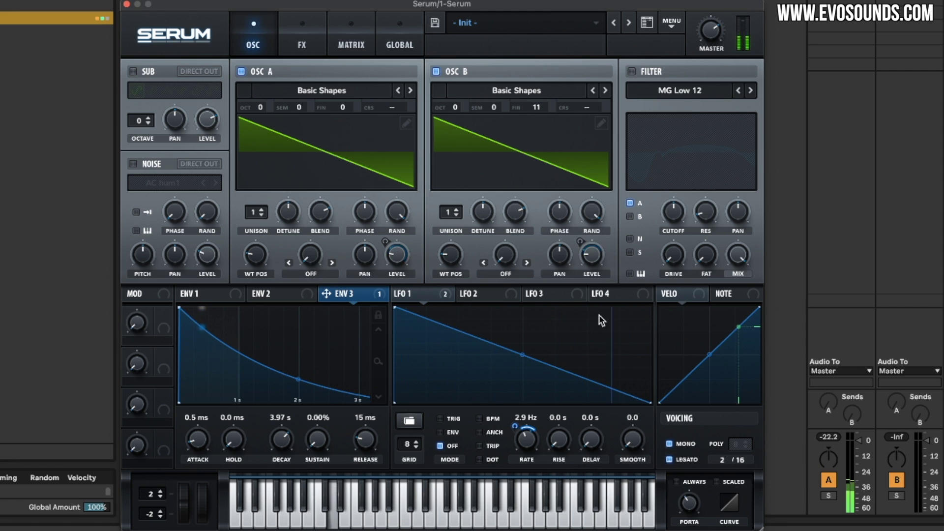
Set oscillator A's fine tuning to -12, and enable the Hall reverb effect with an adjusted mix
drag(343, 107, 345, 114)
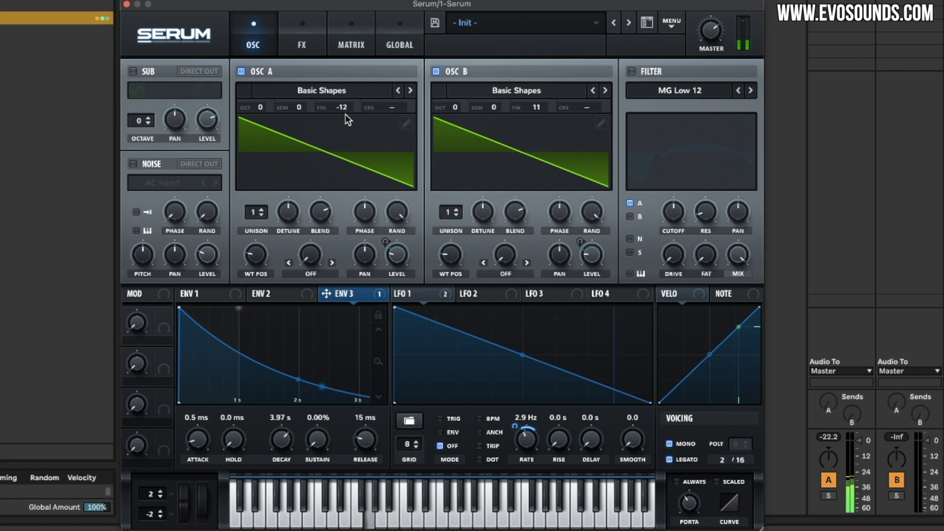
click(308, 22)
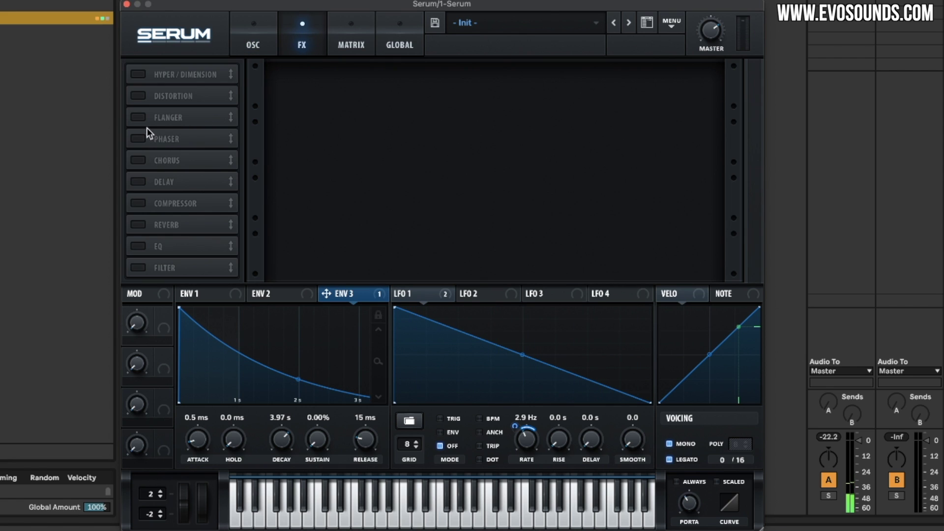
click(138, 225)
mouse_move(703, 96)
mouse_down()
mouse_move(706, 73)
mouse_move(703, 82)
mouse_up()
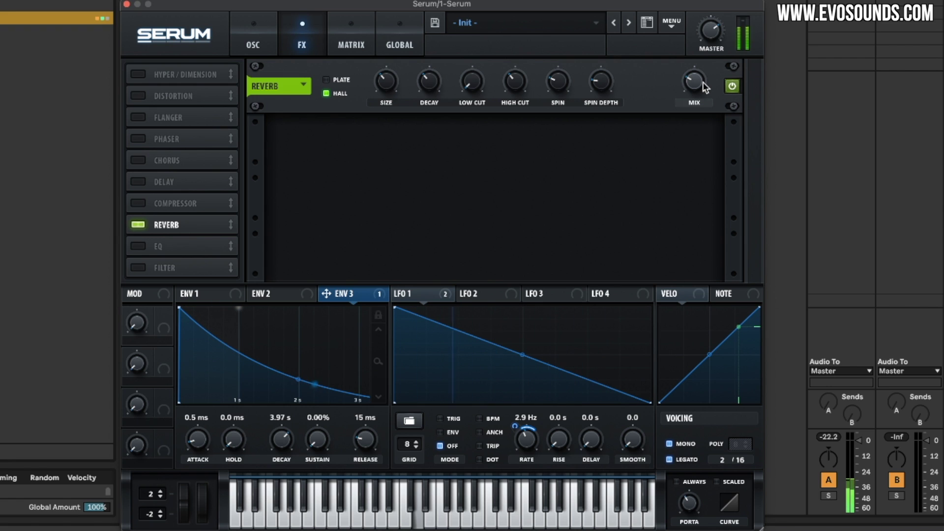
Enable an MG Low 18 filter on both oscillators with 16% drive, and assign LFO 1 to its cutoff
click(253, 34)
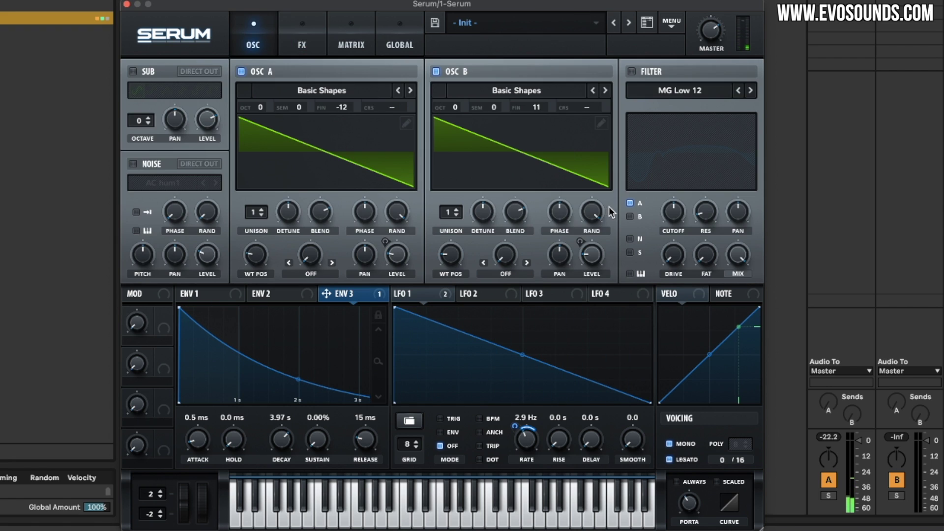
click(632, 71)
click(750, 92)
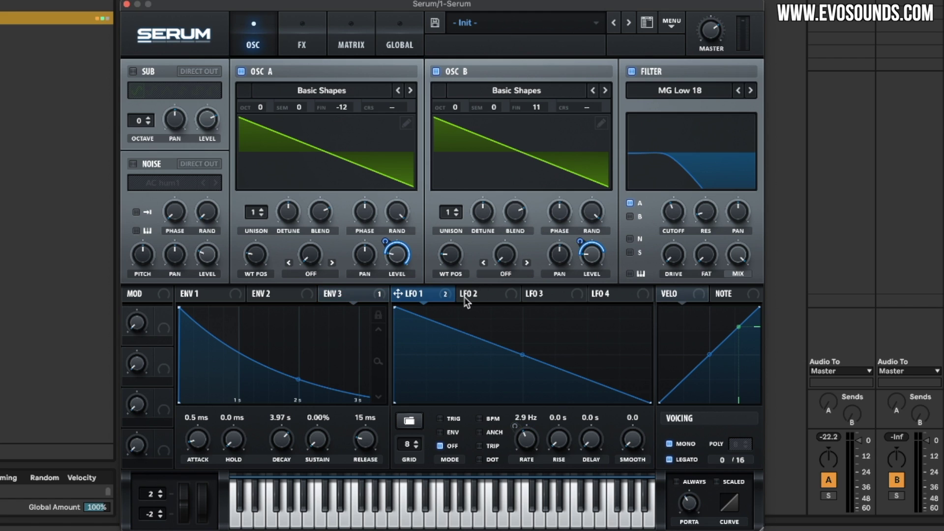
drag(438, 293, 671, 209)
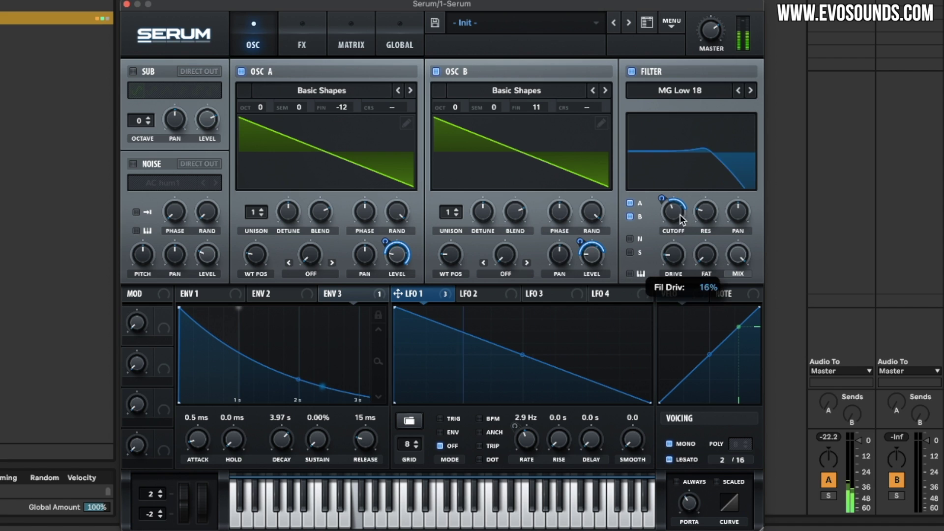
Fine-tune Env 3's modulation amount on the LFO 1 rate and assign LFO 2 to modulate that same rate
click(351, 293)
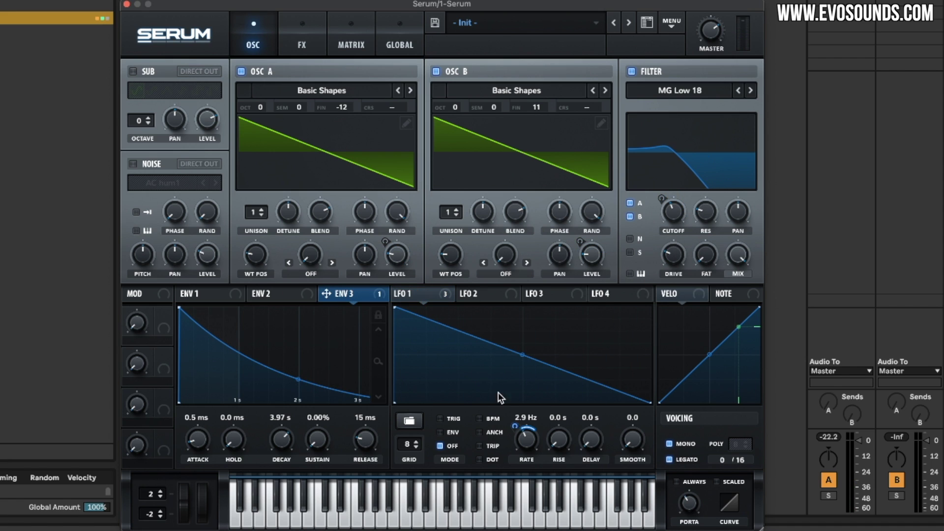
drag(518, 428, 517, 425)
click(488, 296)
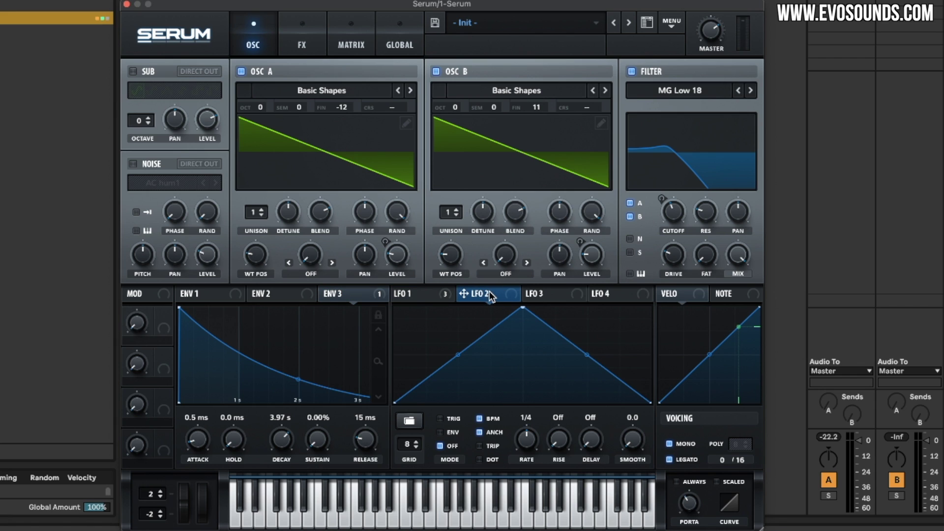
click(449, 295)
drag(487, 293, 526, 443)
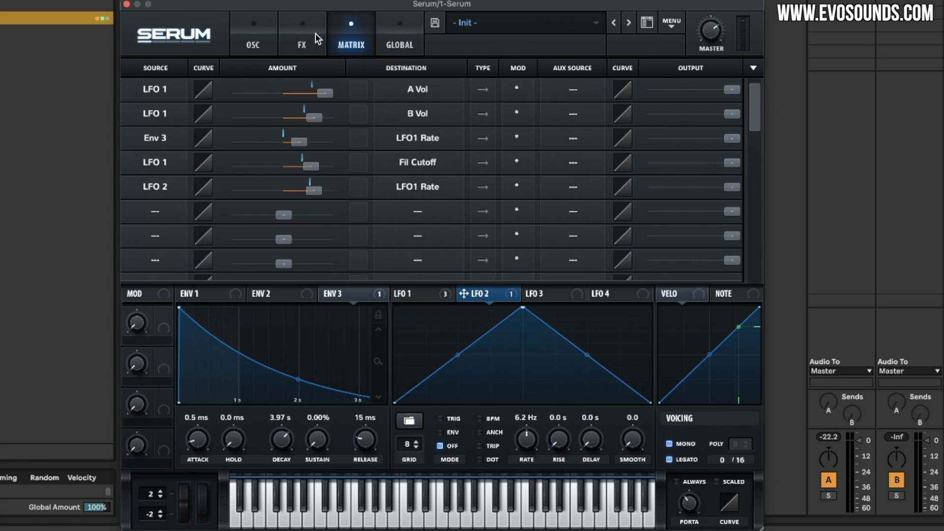
Reduce the LFO 2 to LFO 1 Rate modulation amount to 26 in the matrix and slow LFO 2 to 0.5 Hz
drag(317, 191, 302, 194)
drag(305, 191, 290, 192)
drag(528, 437, 530, 444)
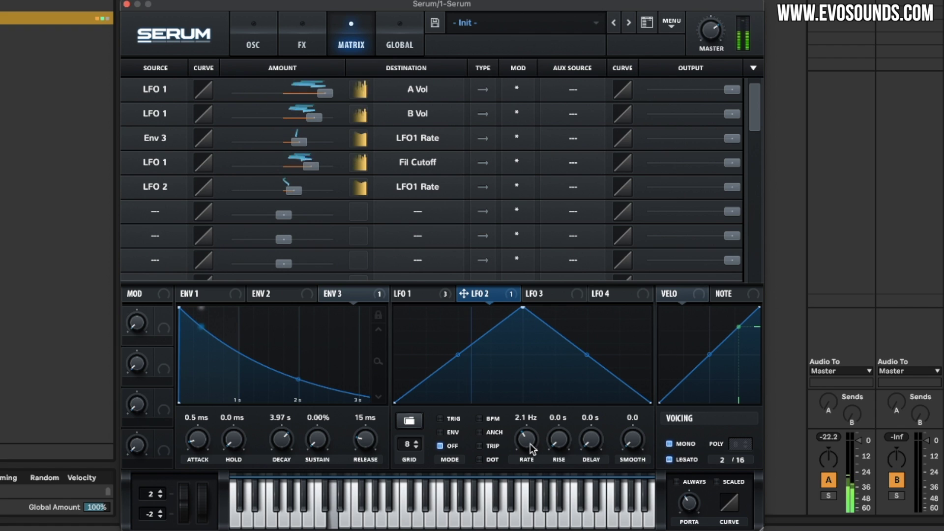
drag(524, 451, 524, 450)
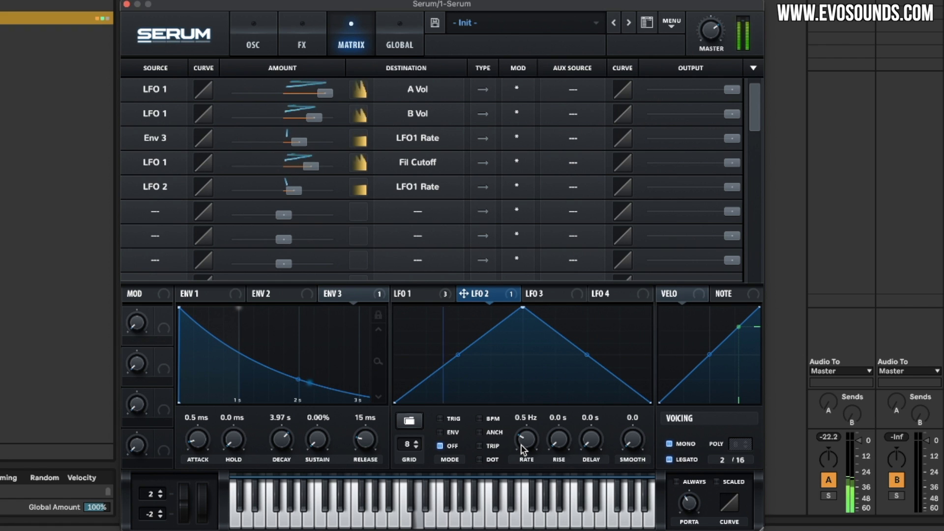
drag(298, 191, 308, 191)
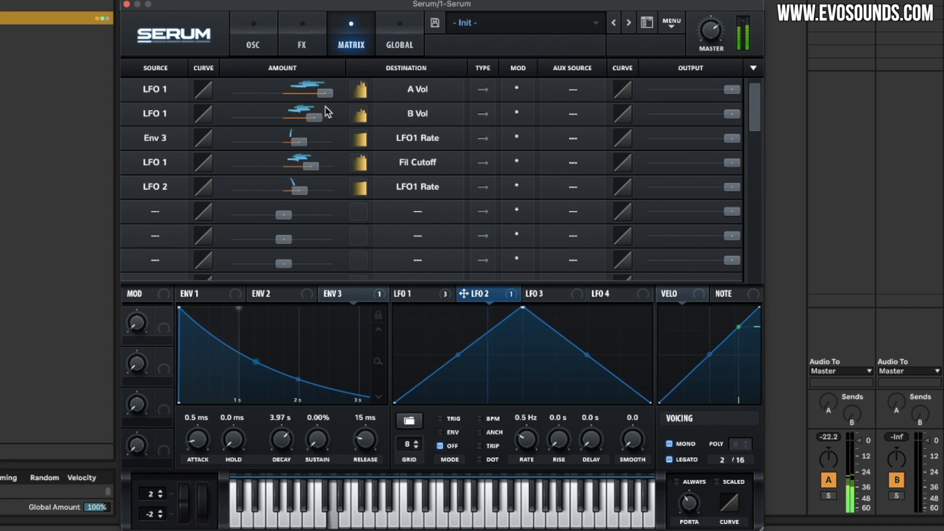
drag(288, 192, 286, 190)
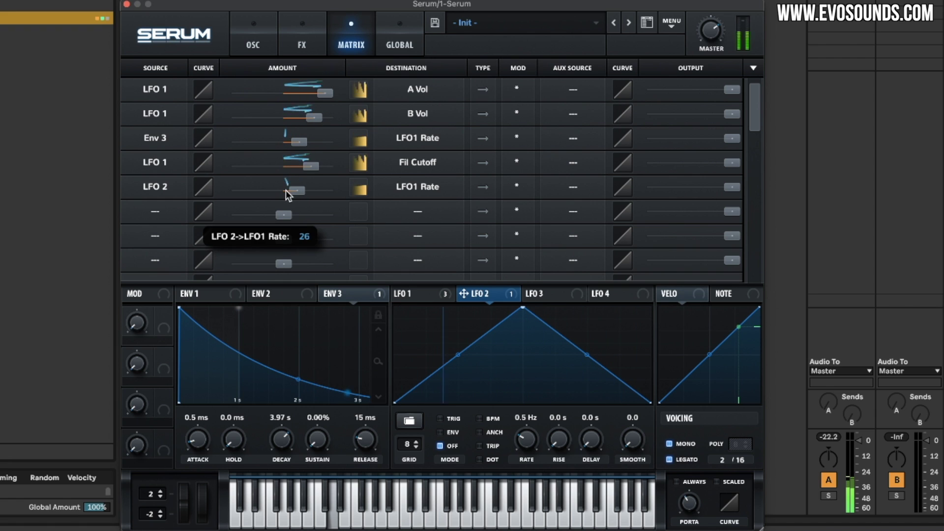
Slow LFO 1's base rate to 1.0 Hz
click(302, 46)
click(231, 42)
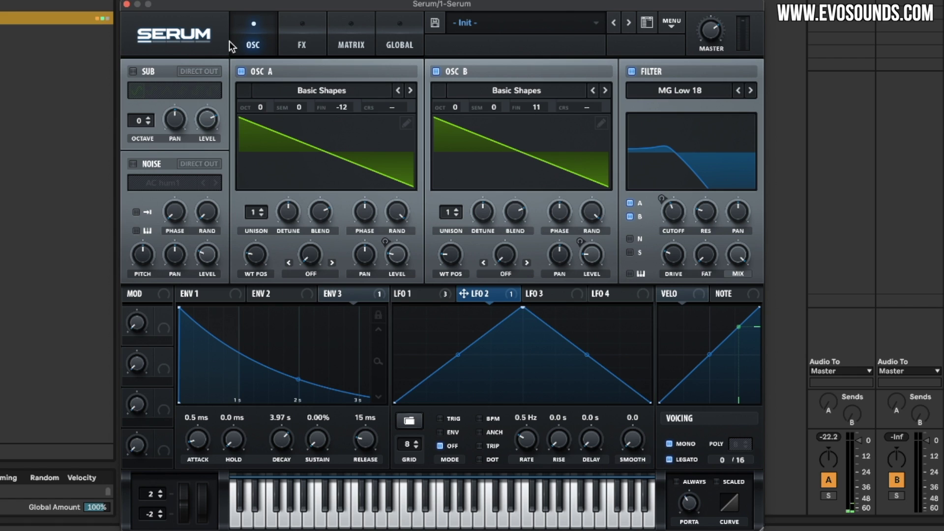
click(433, 296)
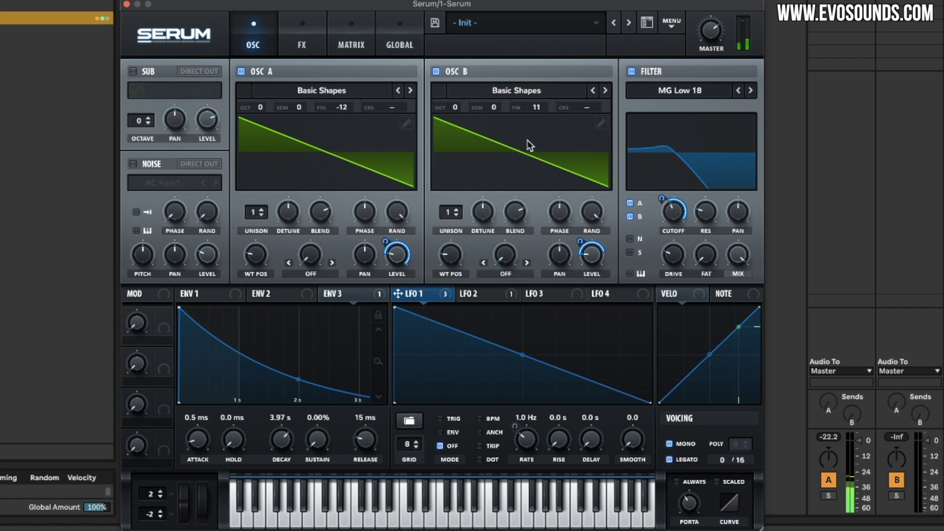
Enable the Flanger effect and briefly try the Phaser alongside it
click(306, 26)
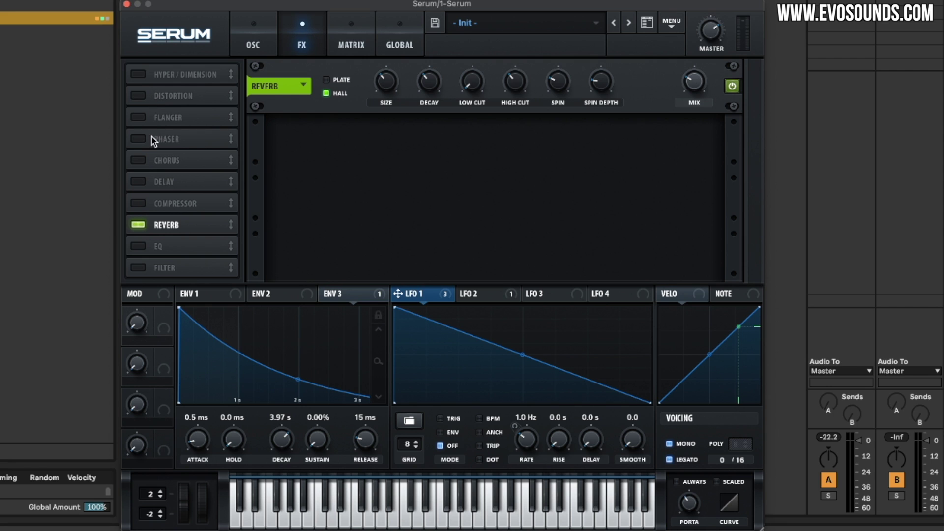
click(140, 117)
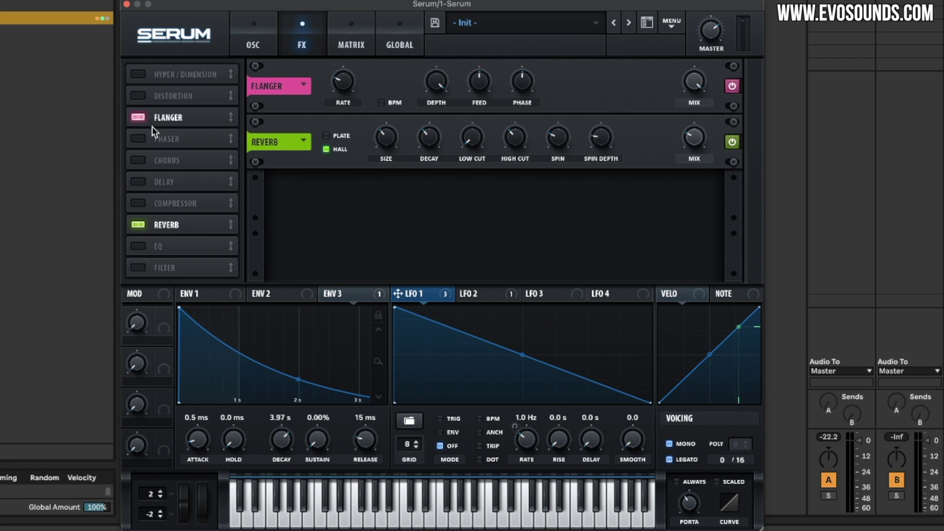
click(138, 139)
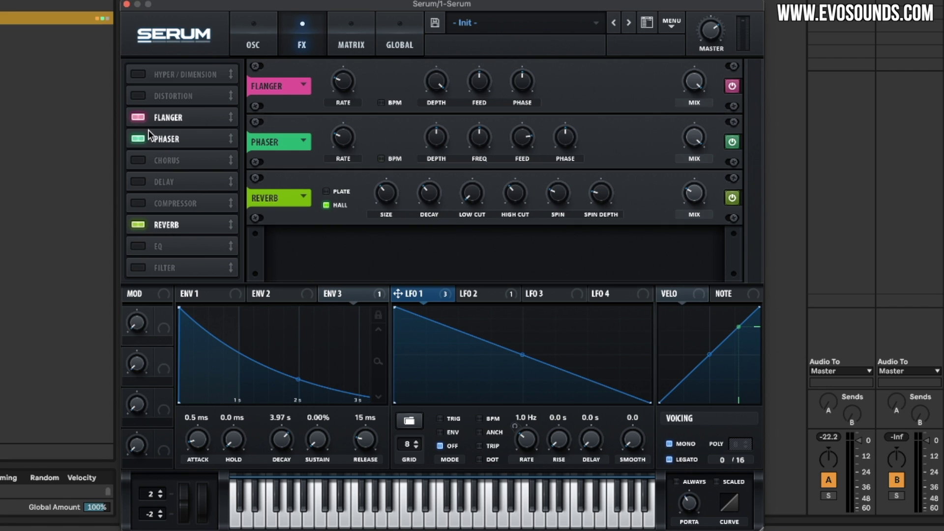
click(140, 140)
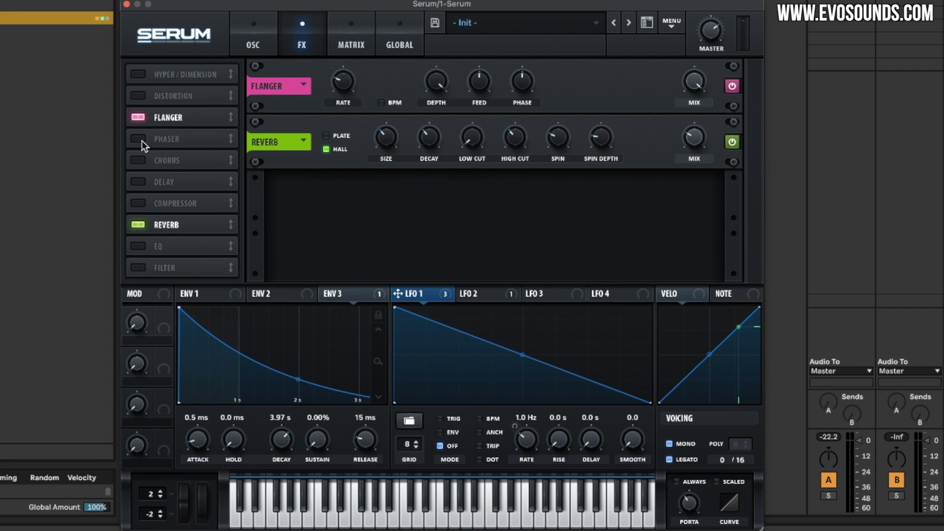
Raise the flanger's feedback to maximum, slow its rate and reduce its depth to slightly above the midpoint
drag(476, 74, 482, 37)
drag(341, 84, 346, 81)
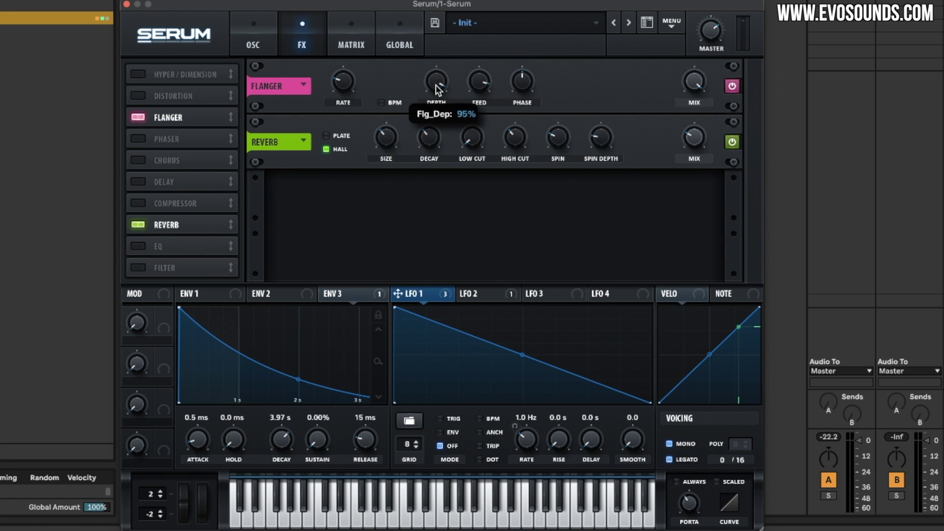
drag(434, 83, 422, 105)
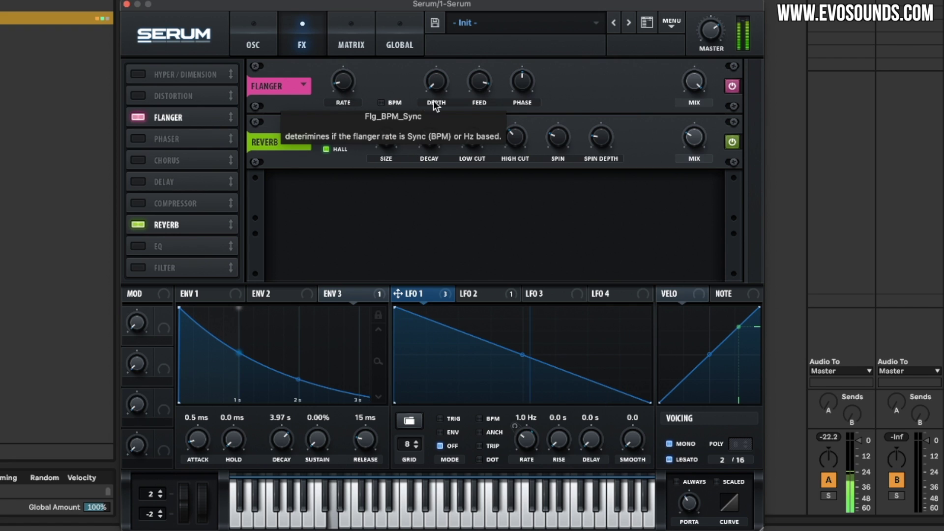
drag(479, 81, 432, 43)
mouse_move(435, 81)
mouse_down()
mouse_move(436, 59)
mouse_move(442, 87)
mouse_up()
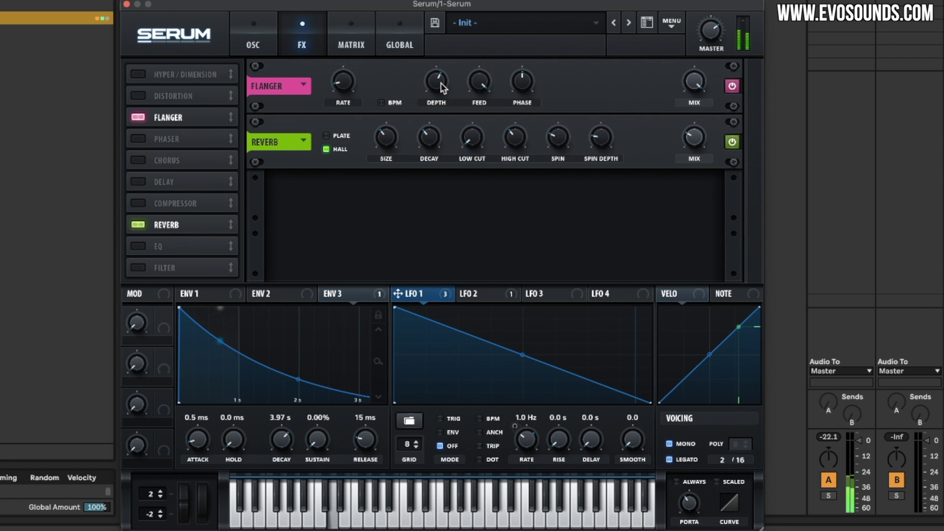
Enable the Filter effect and place it directly after the Flanger in the effects chain
click(139, 267)
drag(231, 267, 220, 138)
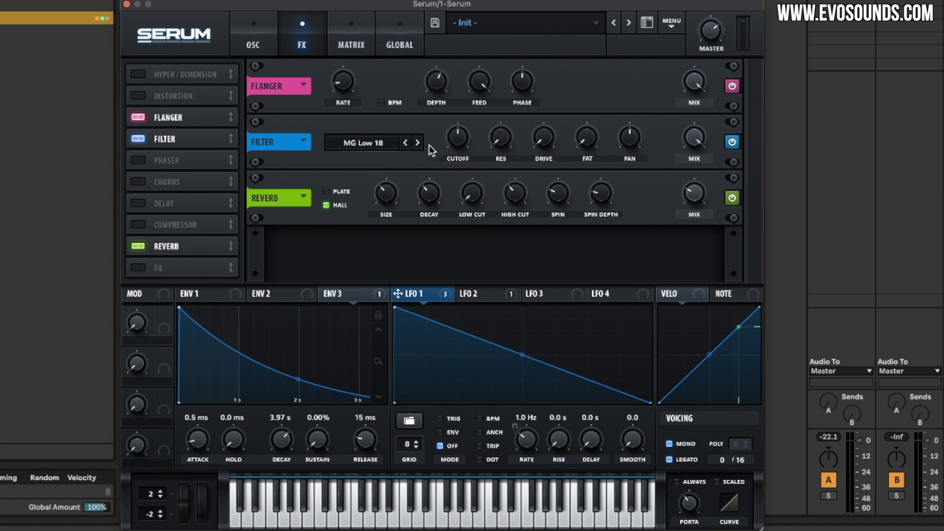
Assign LFO 1 to the effects filter's cutoff and bend LFO 1's descending slope slightly outward
mouse_move(450, 144)
drag(432, 293, 450, 129)
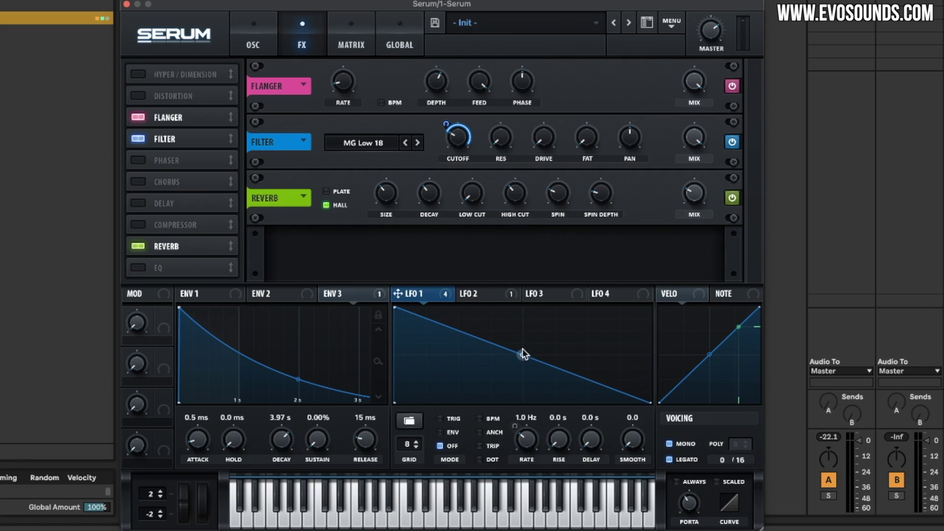
mouse_move(524, 354)
mouse_down()
mouse_move(527, 346)
mouse_move(529, 356)
mouse_up()
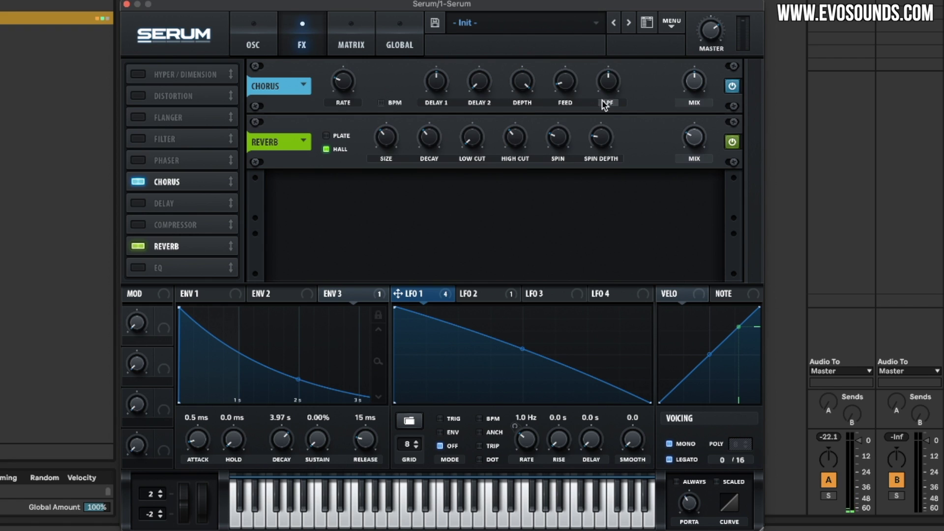
Adjust the chorus with more feedback and Delay 2, less depth, Delay 1 at 1.6 ms, and its filter switched to HPF
drag(565, 82, 594, 53)
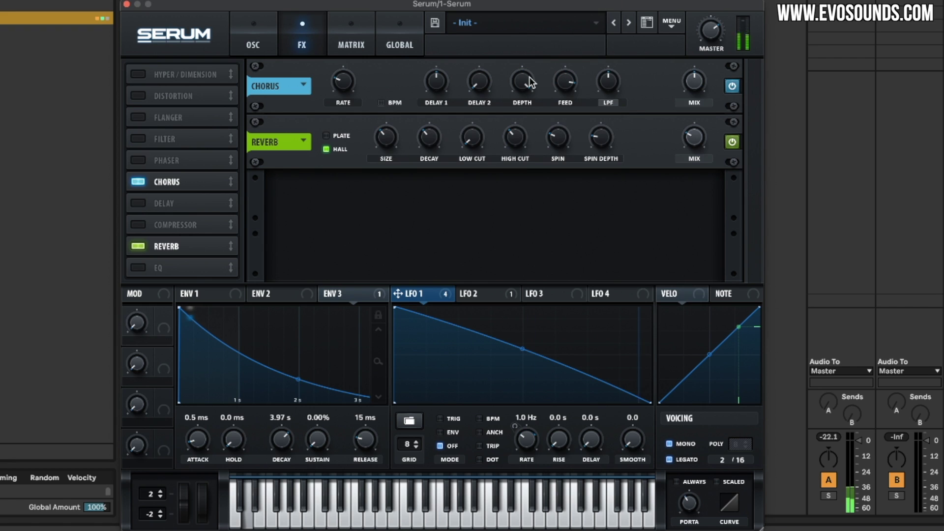
drag(527, 81, 523, 142)
drag(484, 83, 492, 58)
drag(442, 81, 447, 107)
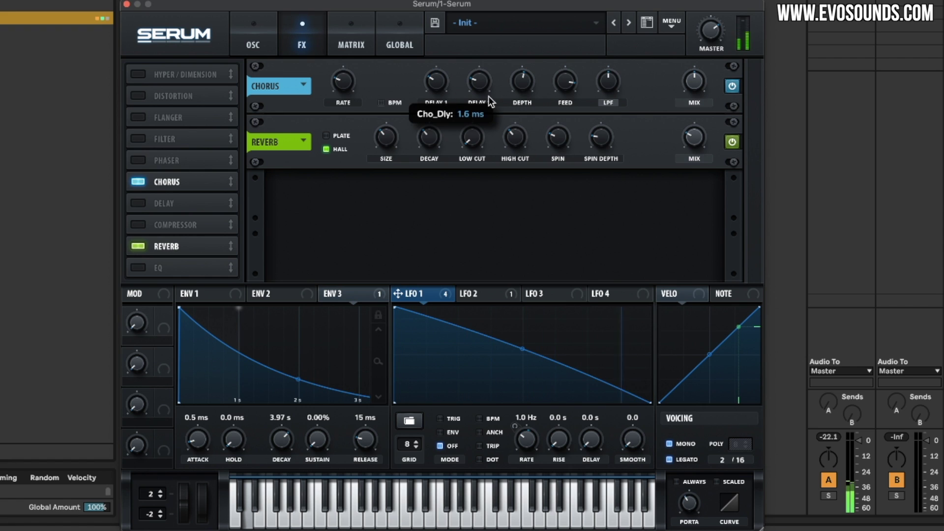
drag(602, 96, 599, 112)
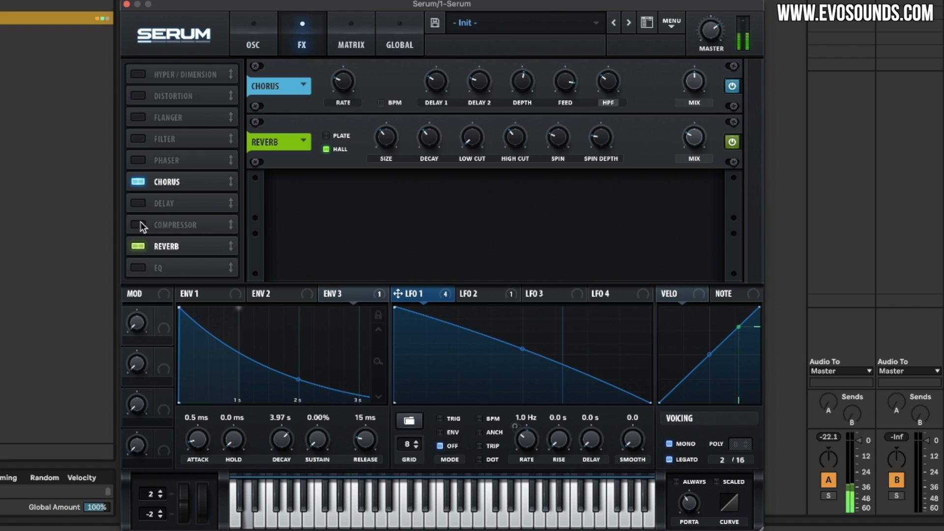
Shape LFO 3 as a rising ramp at a one-bar rate and assign it moderately to the oscillator page filter's cutoff
click(253, 35)
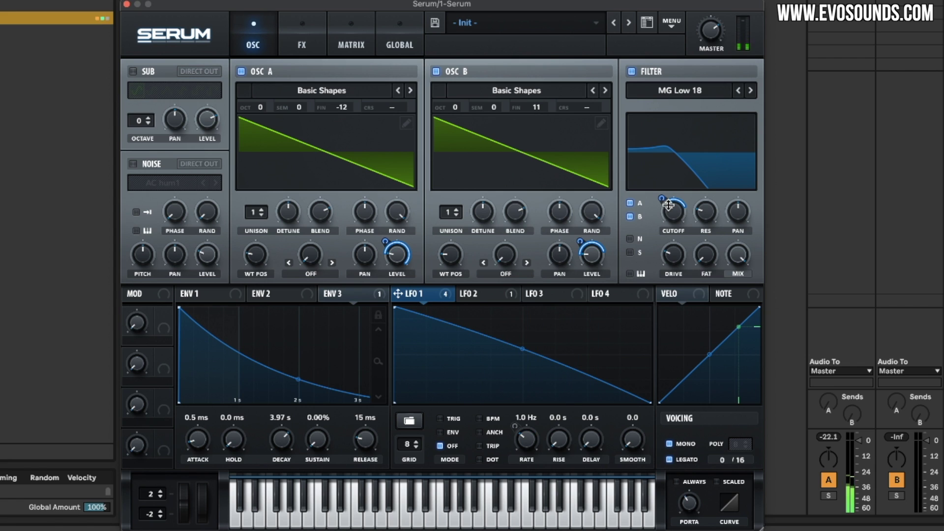
click(542, 294)
click(445, 295)
click(535, 295)
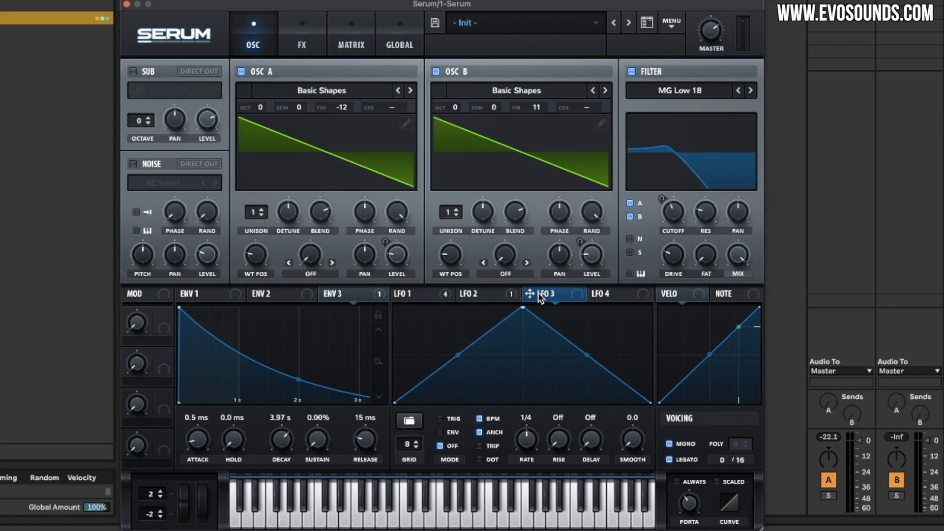
drag(523, 307, 670, 279)
drag(559, 297, 672, 214)
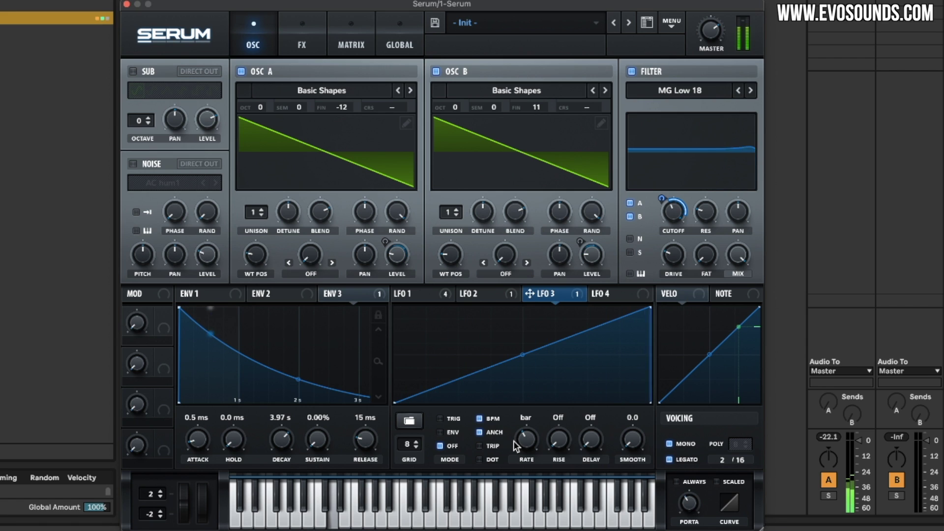
drag(675, 211, 657, 226)
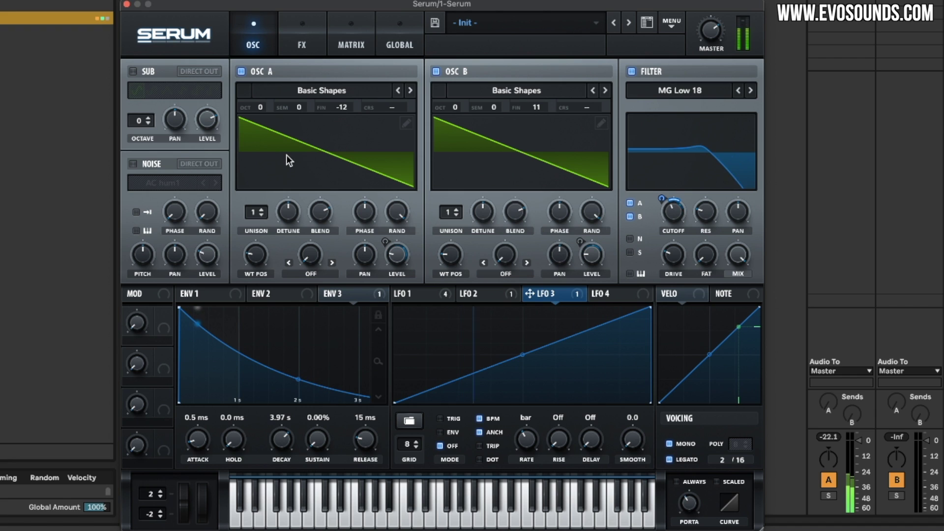
Enable the Flanger and Filter effects alongside the Delay, turn off the Reverb, and raise the chorus depth
click(302, 43)
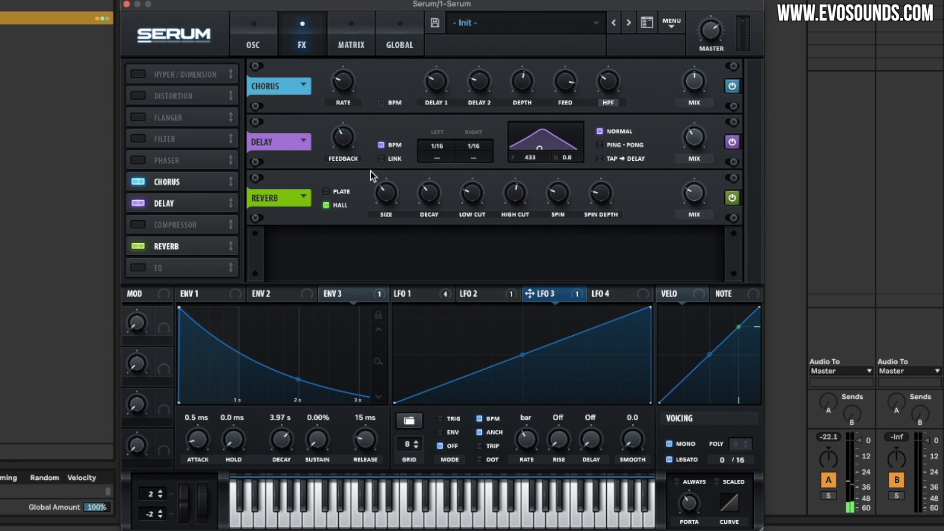
click(136, 117)
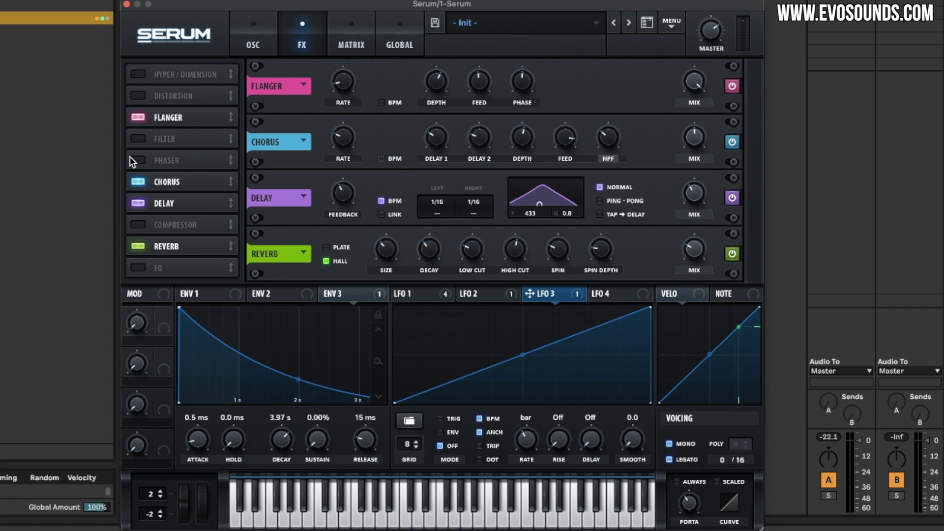
click(137, 139)
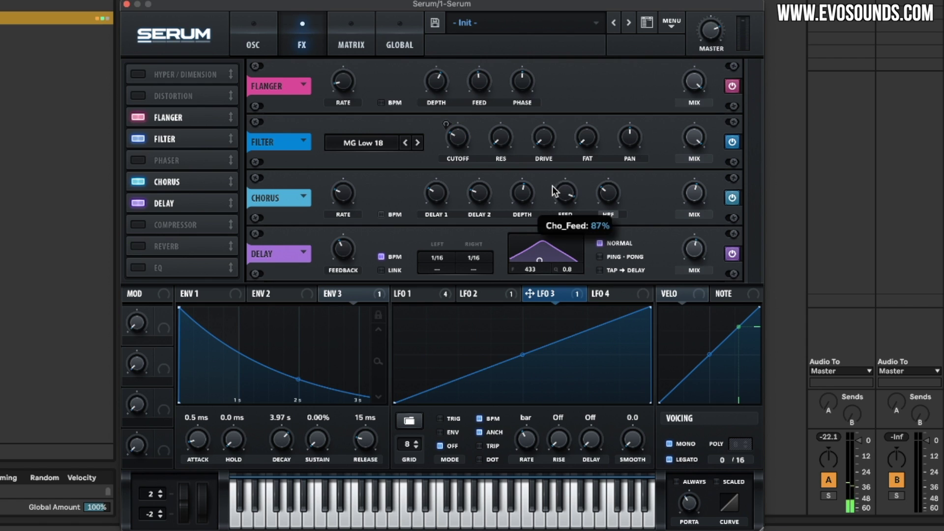
drag(524, 190, 534, 174)
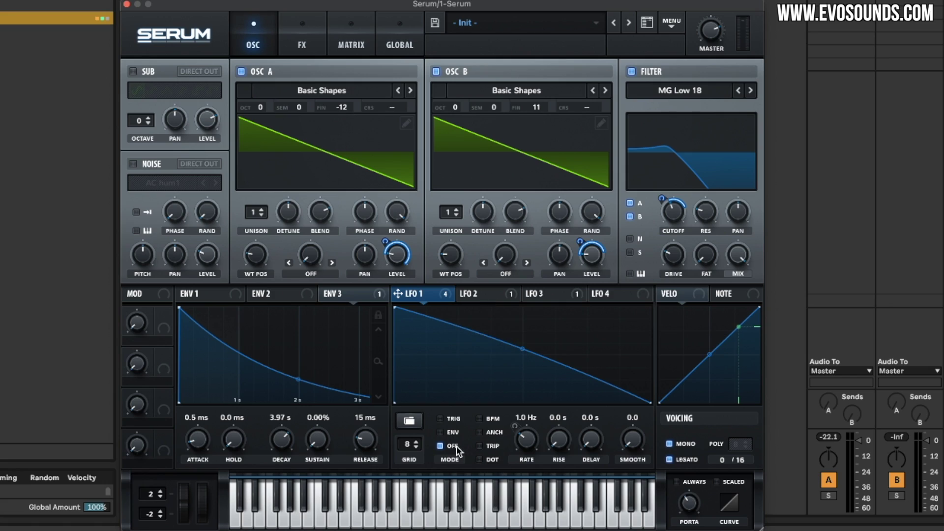
Switch LFO 1 to Trig mode and remove all of LFO 3's modulation destinations
click(451, 432)
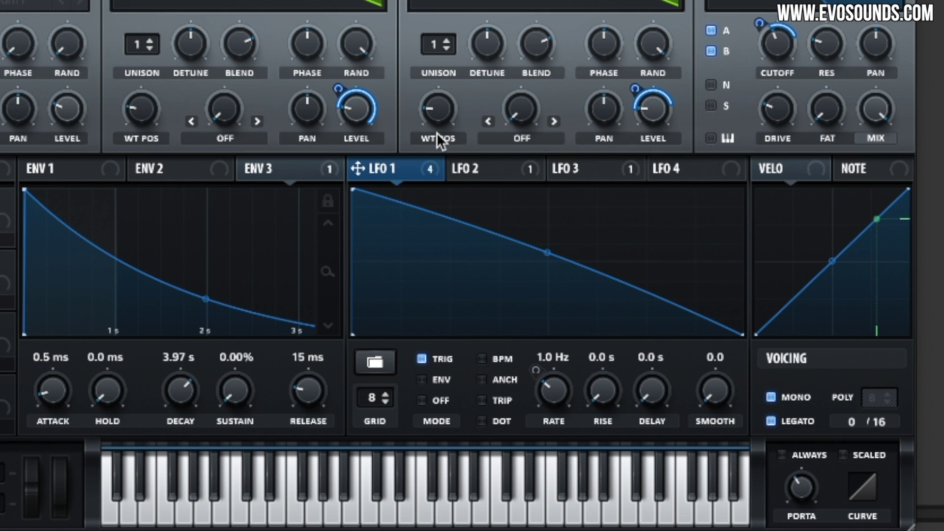
click(511, 168)
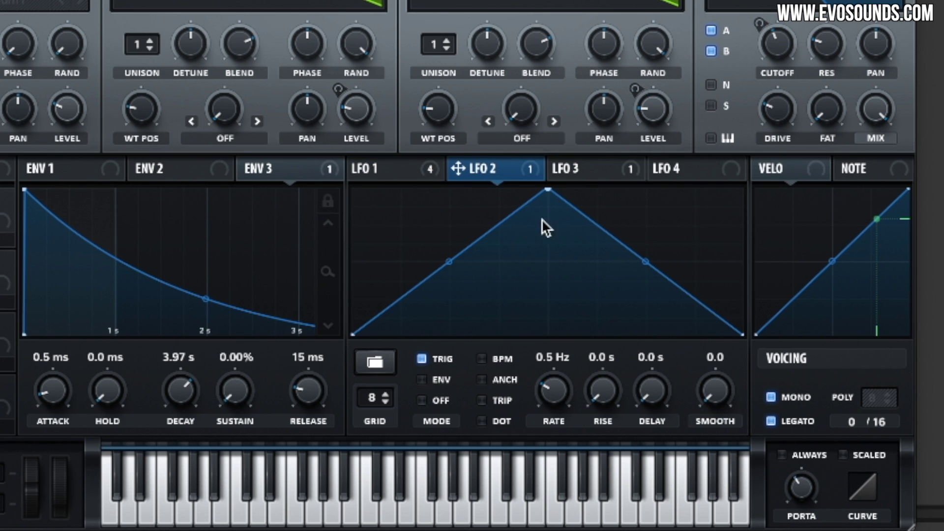
click(565, 174)
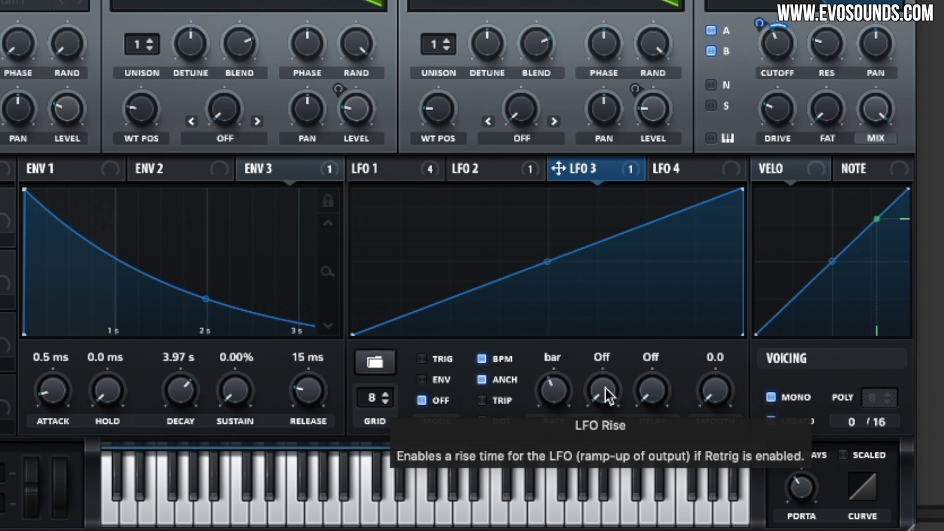
right_click(599, 177)
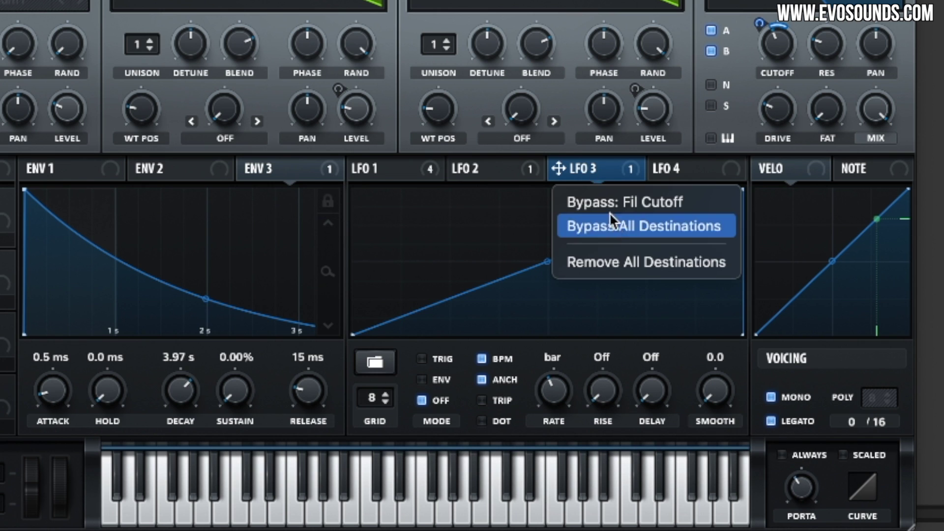
click(612, 261)
right_click(511, 170)
Try a rise time of 1.7 s and a delay of 2.0 s on LFO 1, resetting each to zero
click(416, 167)
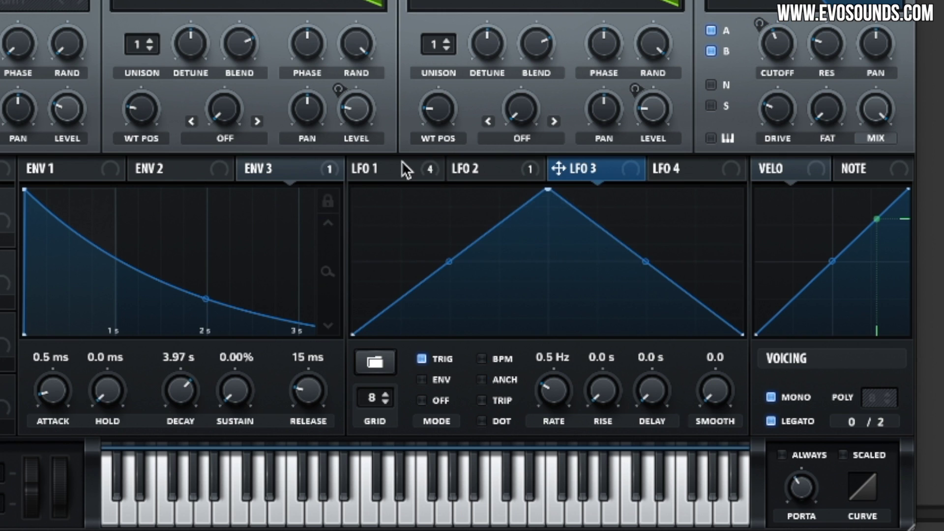
click(416, 168)
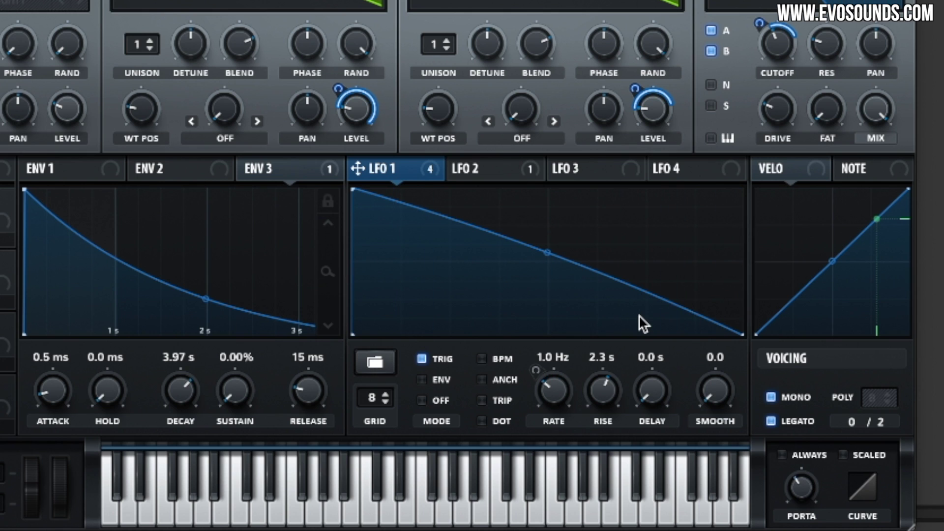
drag(609, 394, 609, 400)
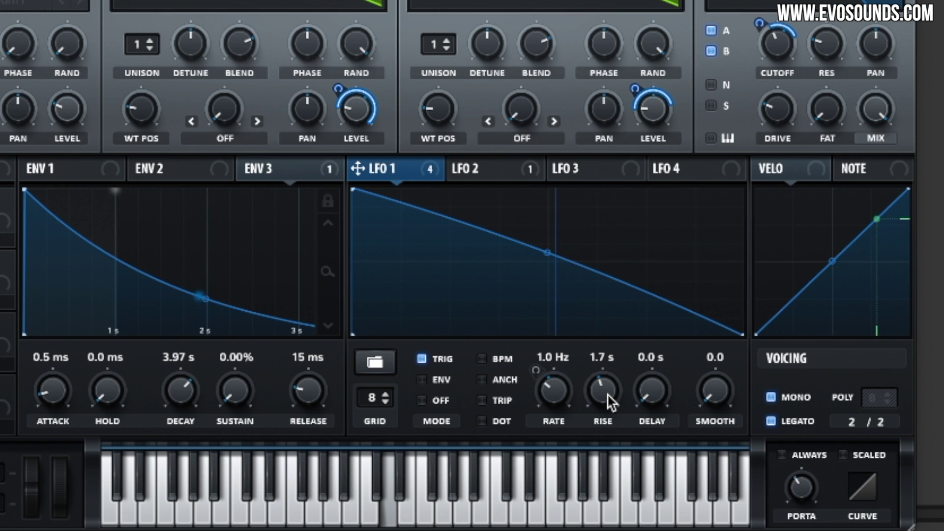
double_click(602, 391)
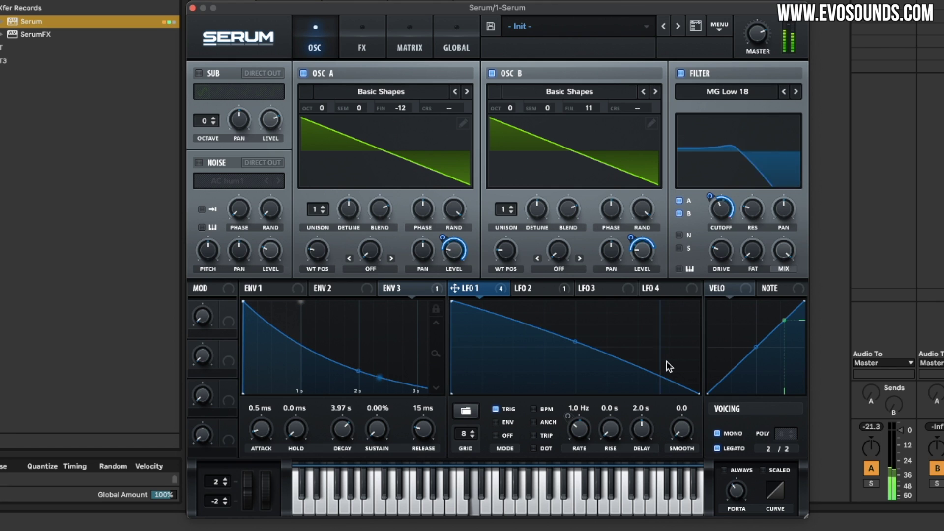
drag(642, 429, 642, 453)
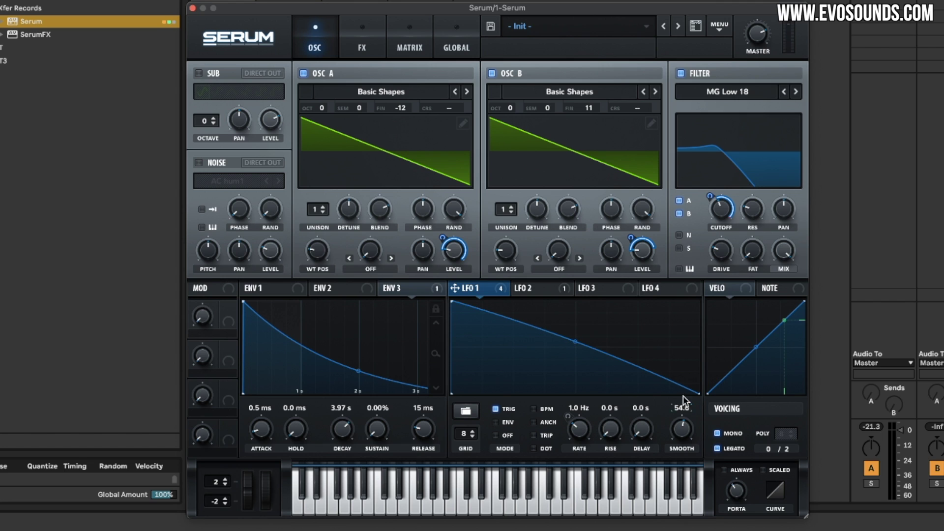
Reshape LFO 1 with an outward-bowed descent, zero smoothing and a steep curved rise, moving its peak toward the middle
mouse_move(575, 342)
mouse_down()
mouse_move(568, 352)
mouse_move(576, 331)
mouse_move(561, 396)
mouse_move(580, 335)
mouse_up()
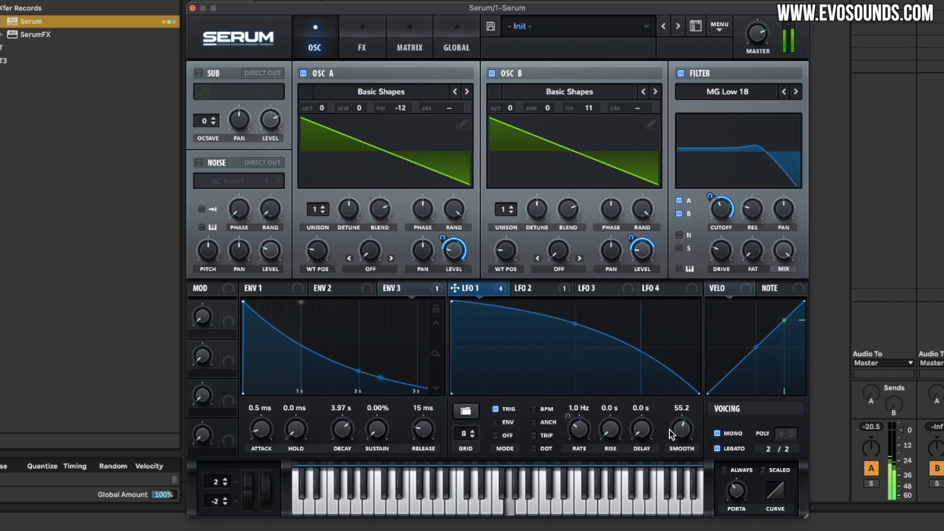
drag(673, 424, 666, 497)
drag(453, 301, 468, 302)
drag(460, 348, 445, 323)
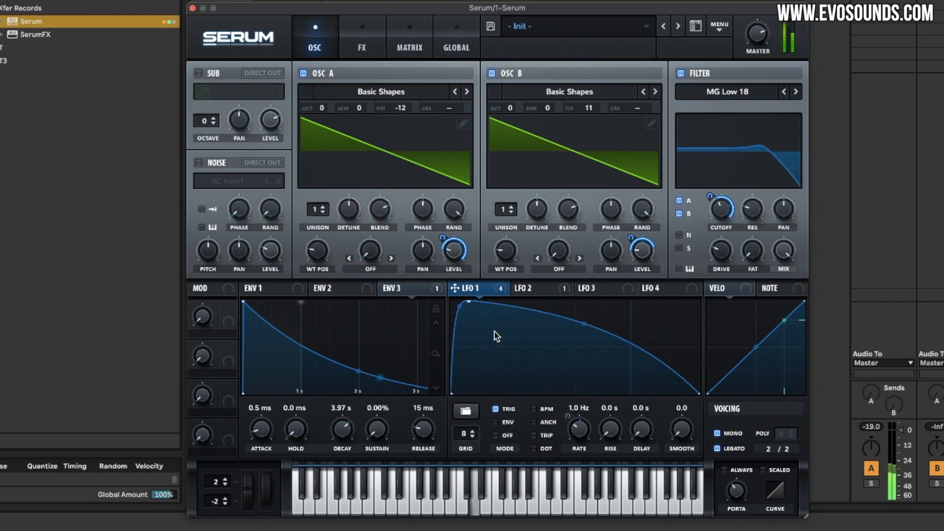
drag(469, 301, 580, 282)
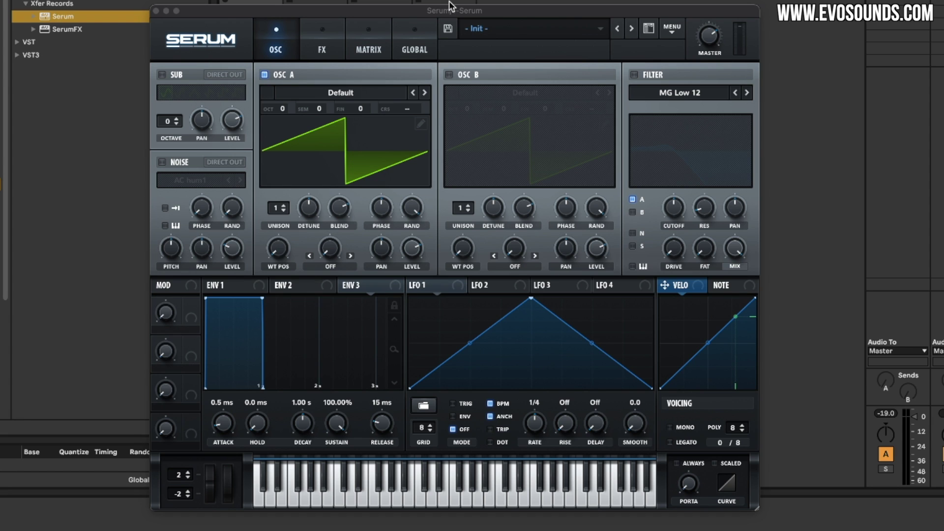
Enable oscillator B in the fresh Init patch and tune it up 7 semitones
drag(232, 10, 231, 7)
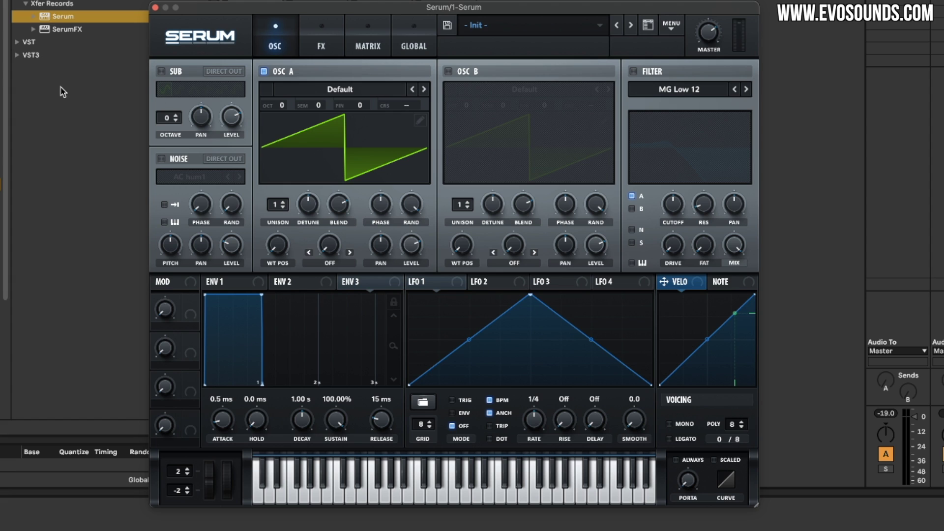
click(448, 71)
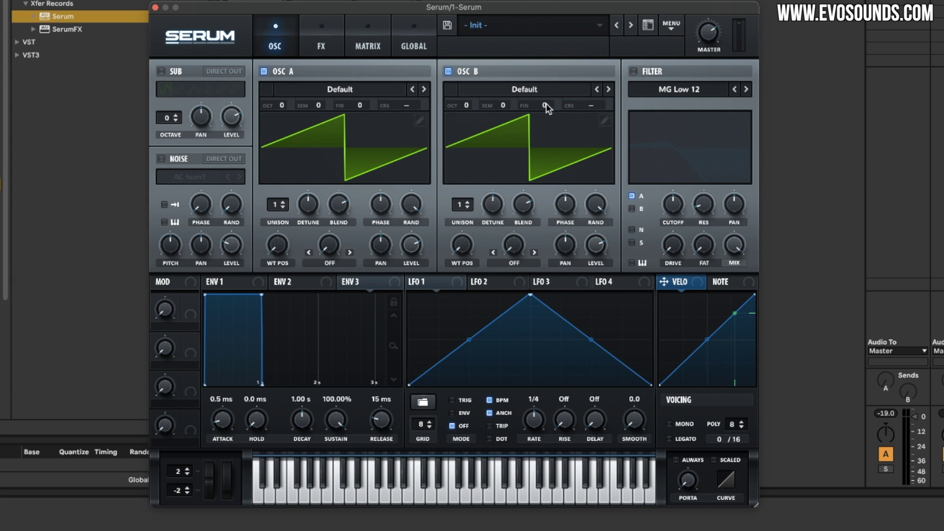
drag(515, 105, 523, 95)
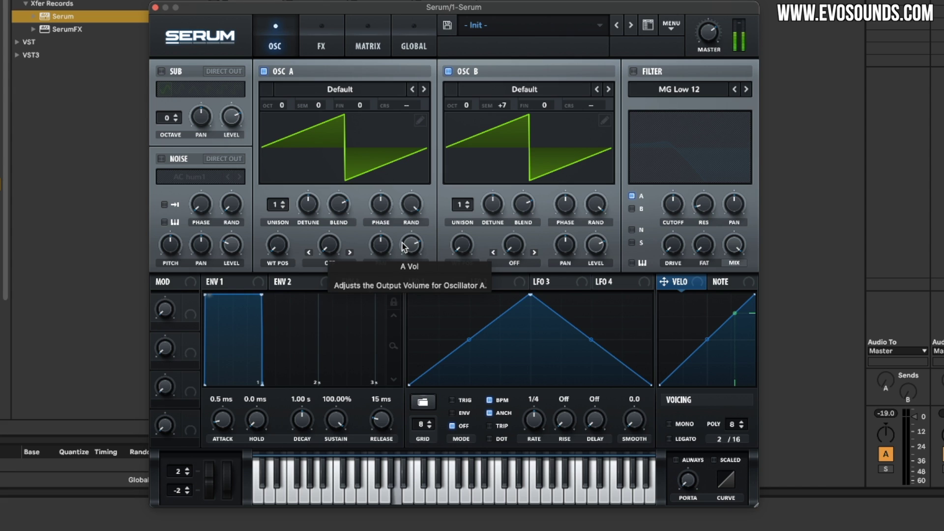
Enable the filter on both oscillators with a low cutoff modulated by LFO 1, set to a descending ramp, Trig mode and 1/8 rate
click(639, 72)
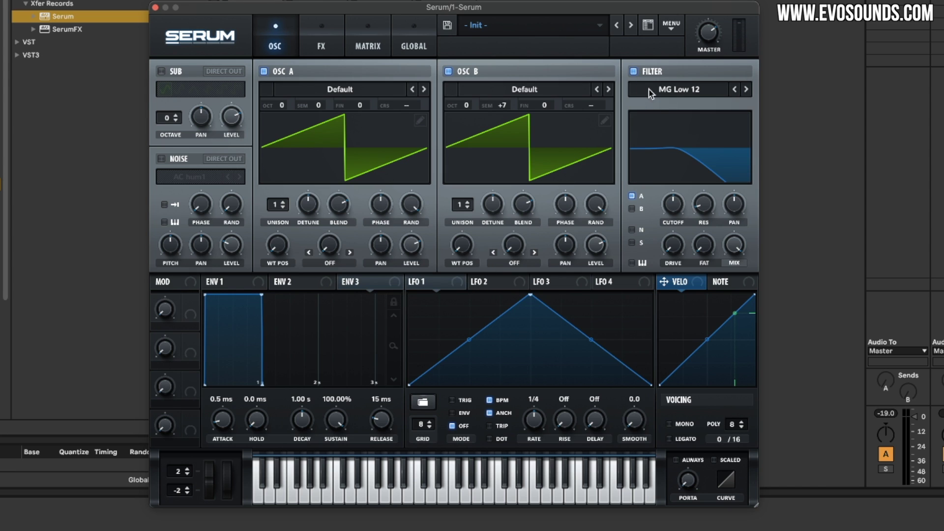
drag(681, 202, 681, 241)
drag(439, 286, 668, 210)
drag(527, 298, 373, 271)
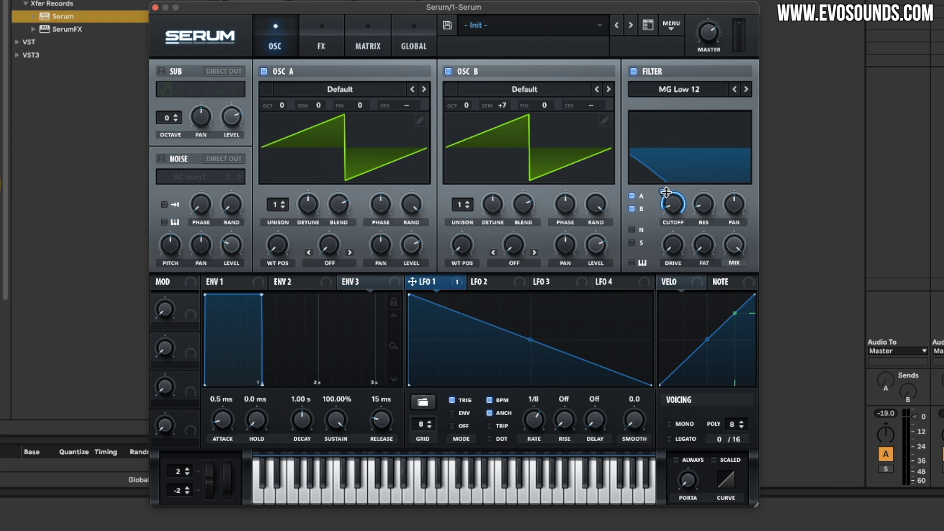
mouse_move(665, 191)
drag(664, 192, 666, 239)
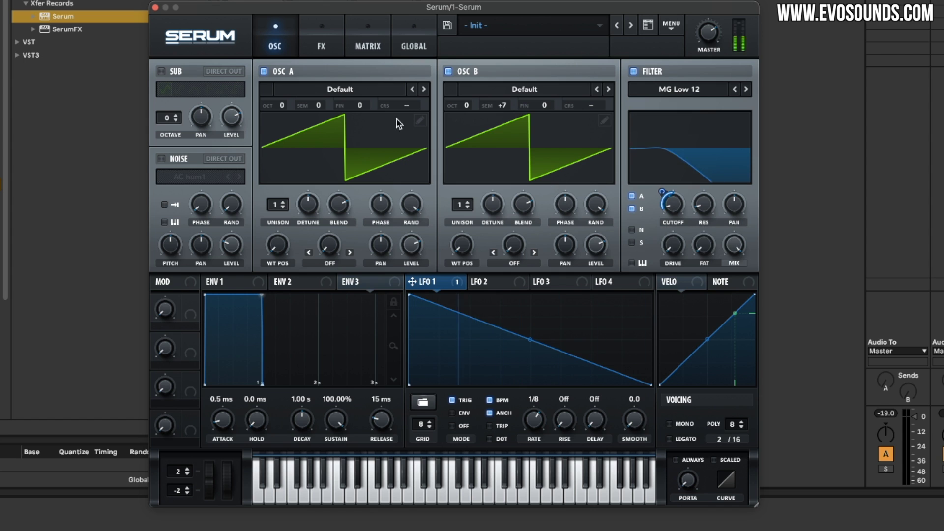
Enable the Delay in ping-pong mode and the Reverb in the effects chain
click(315, 59)
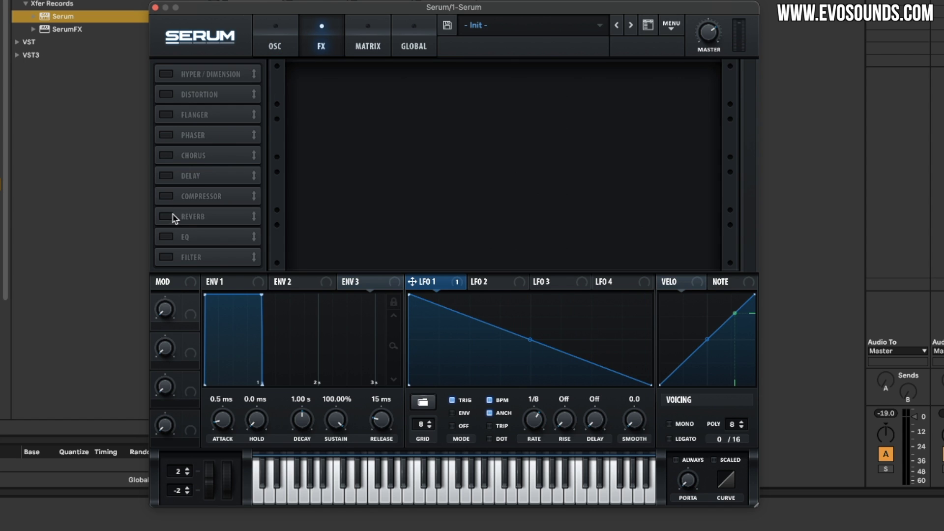
click(166, 176)
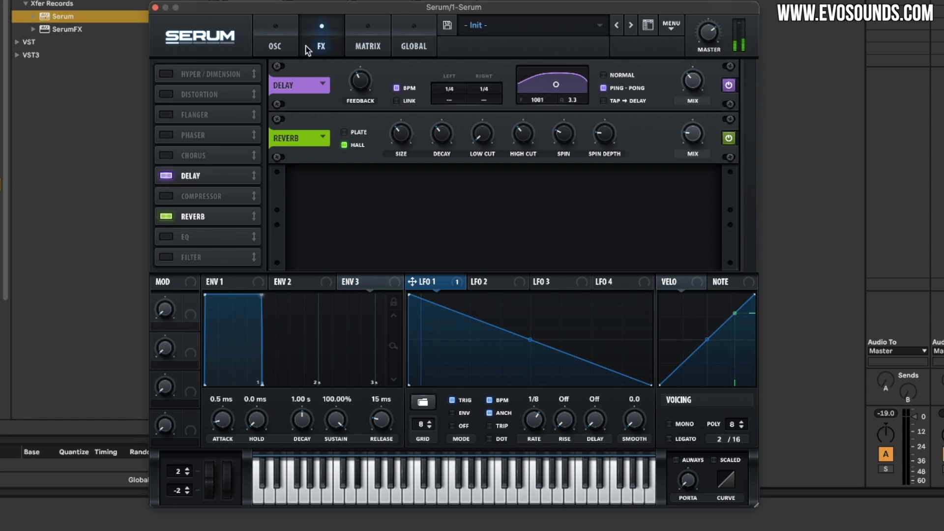
Lower oscillator A by one octave with 4 unison voices, and give oscillator B 6 unison voices, with reduced detune
click(275, 46)
drag(280, 104, 274, 118)
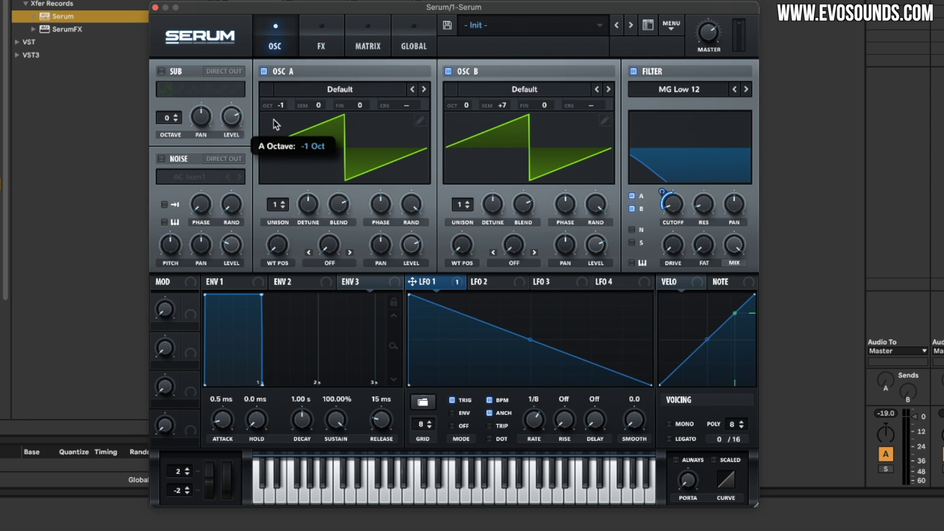
drag(282, 203, 291, 269)
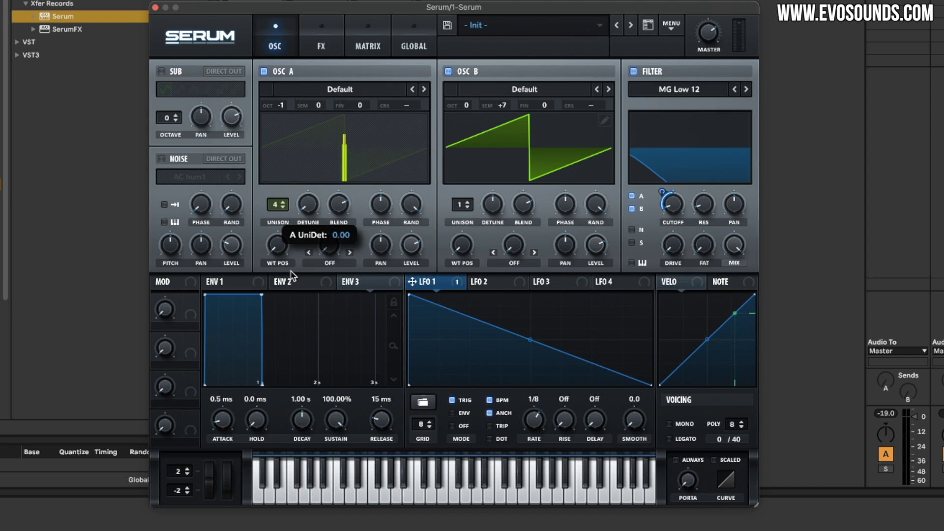
drag(459, 205, 465, 185)
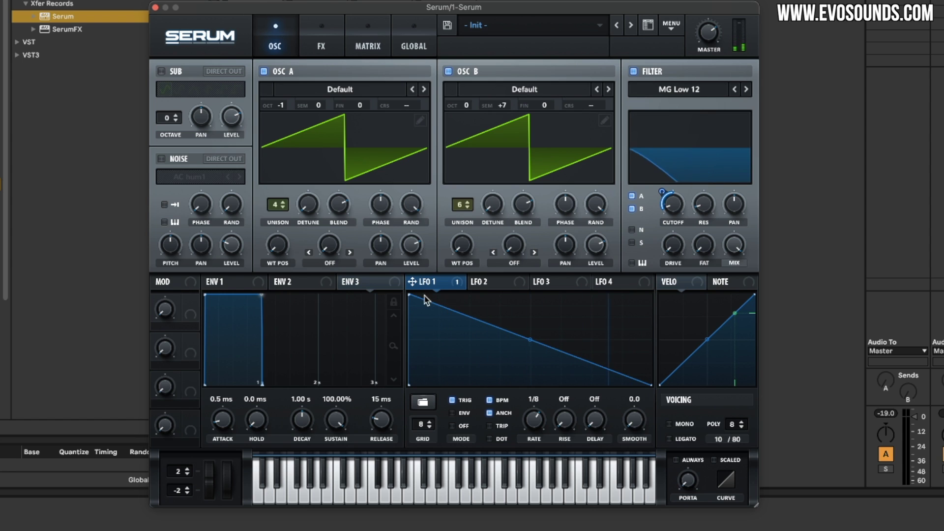
Raise LFO 1's modulation of the filter cutoff to about 51 and switch the filter type to MG Low 18
mouse_move(661, 188)
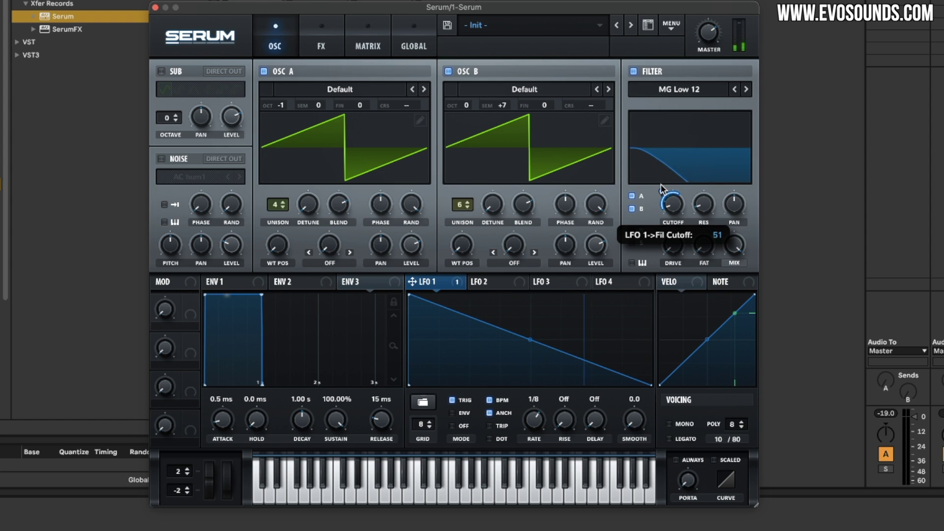
click(746, 89)
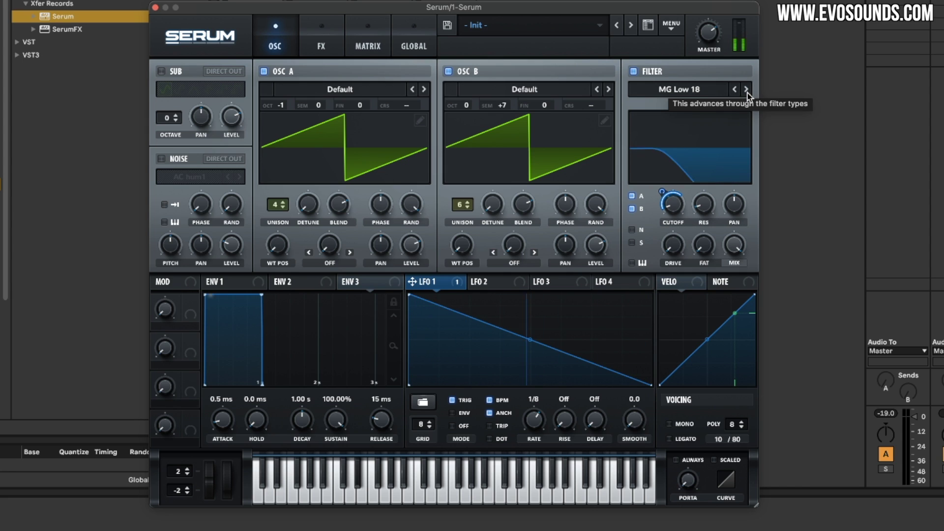
click(746, 89)
click(734, 89)
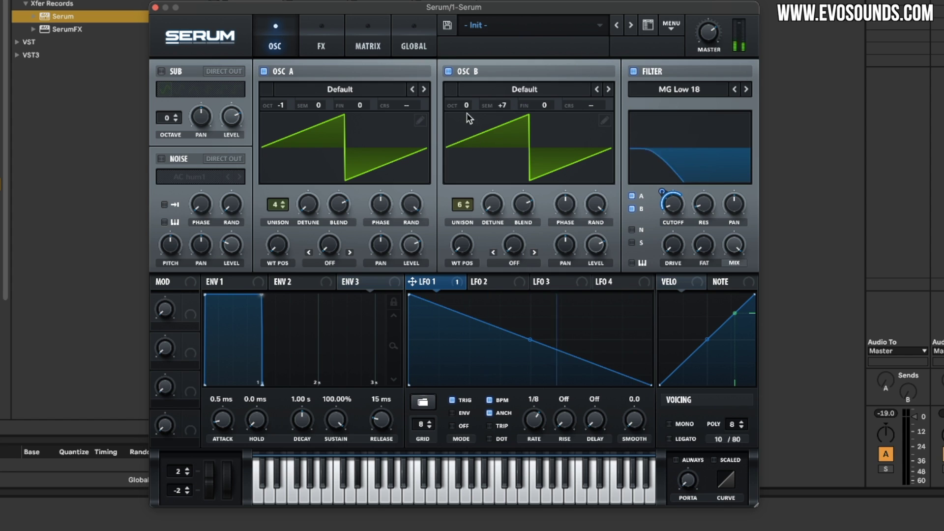
Set the unison stack of both oscillators to 12 (1x) and lower each oscillator by one octave
click(367, 46)
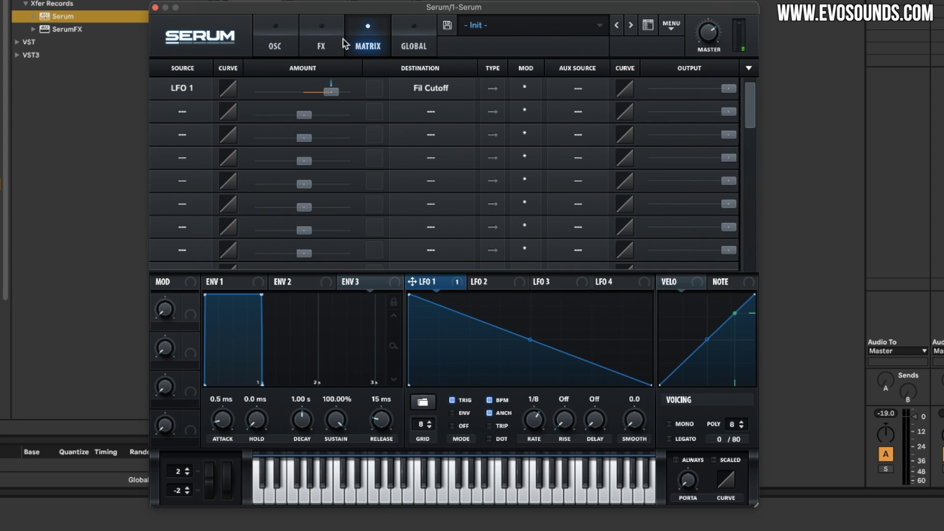
click(401, 42)
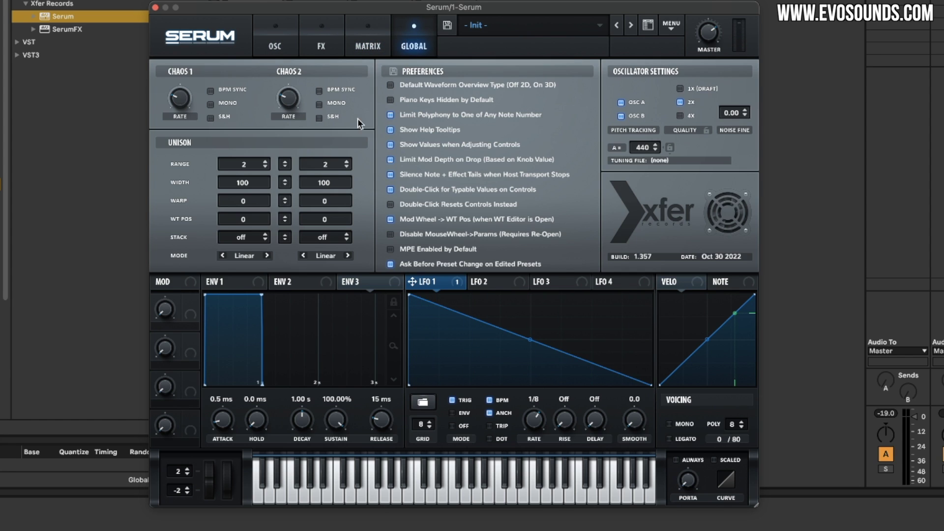
click(297, 49)
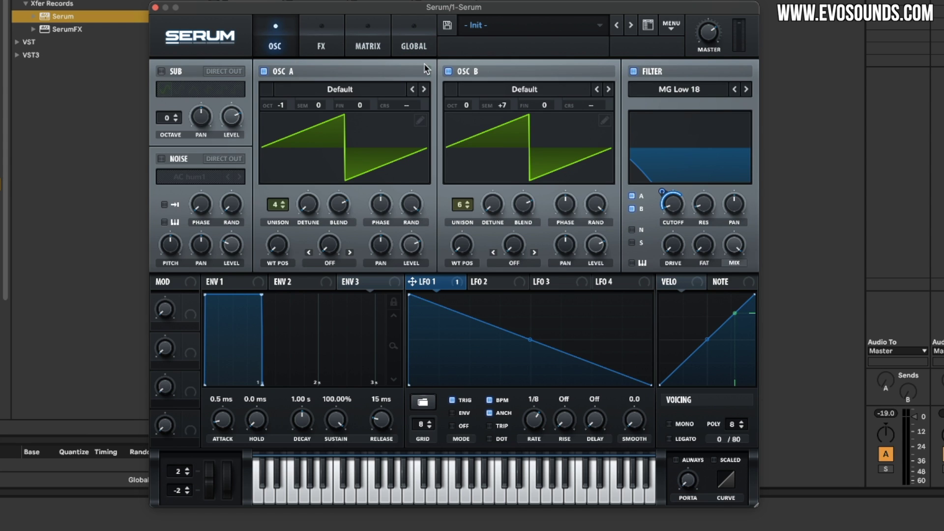
click(419, 46)
drag(328, 231, 341, 219)
drag(237, 239, 249, 212)
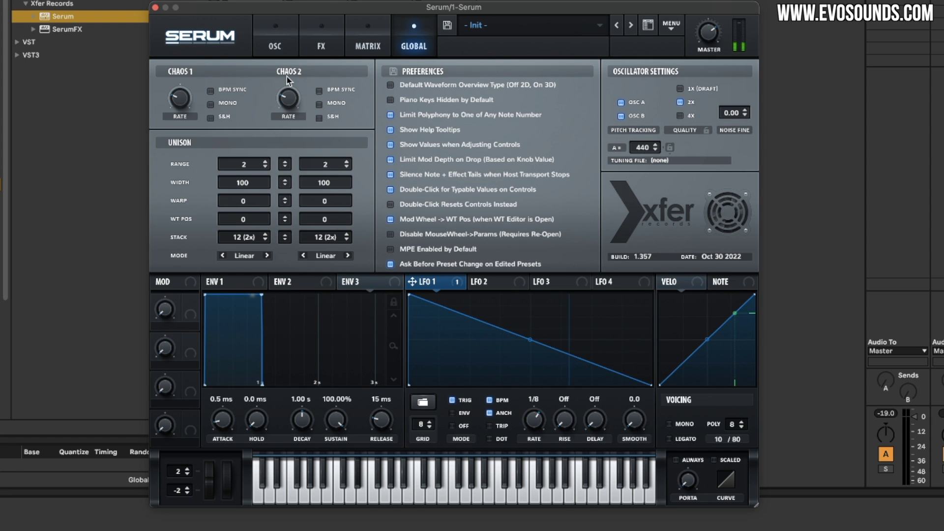
drag(249, 235, 247, 252)
drag(328, 237, 323, 254)
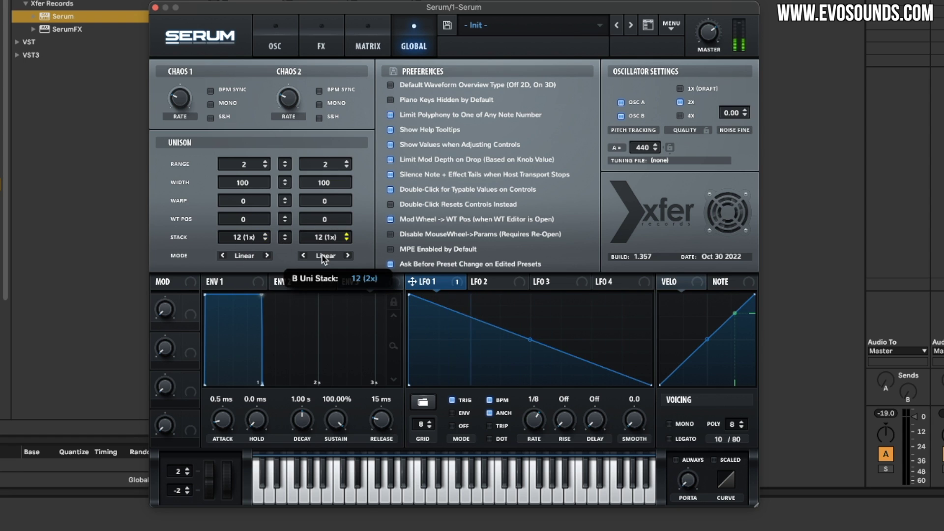
click(296, 42)
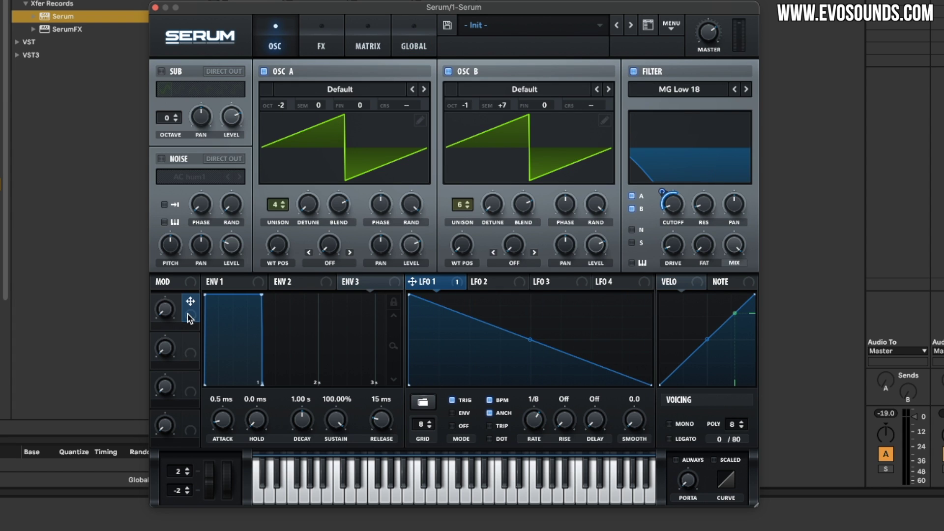
Assign Macro 1 to the filter cutoff and try the macro's effect while playing
drag(190, 314, 642, 216)
key(space)
drag(164, 308, 188, 317)
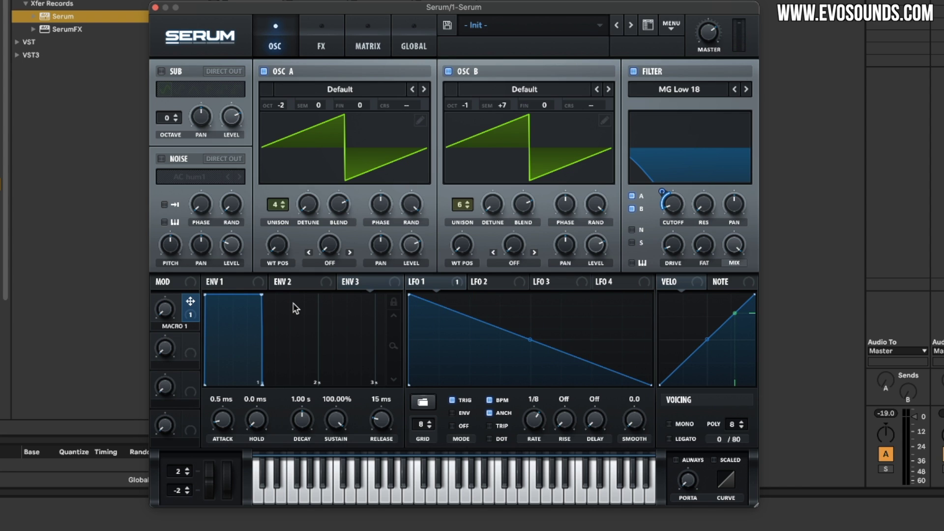
Load the Analog wavetable Basic Shapes into both oscillators and move each wavetable position to the square wave
click(363, 89)
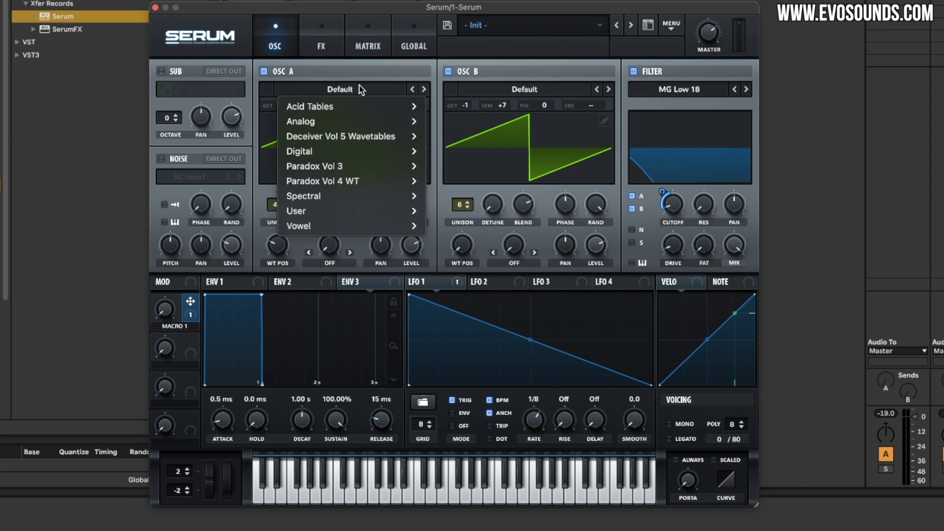
mouse_move(353, 122)
click(484, 98)
click(499, 90)
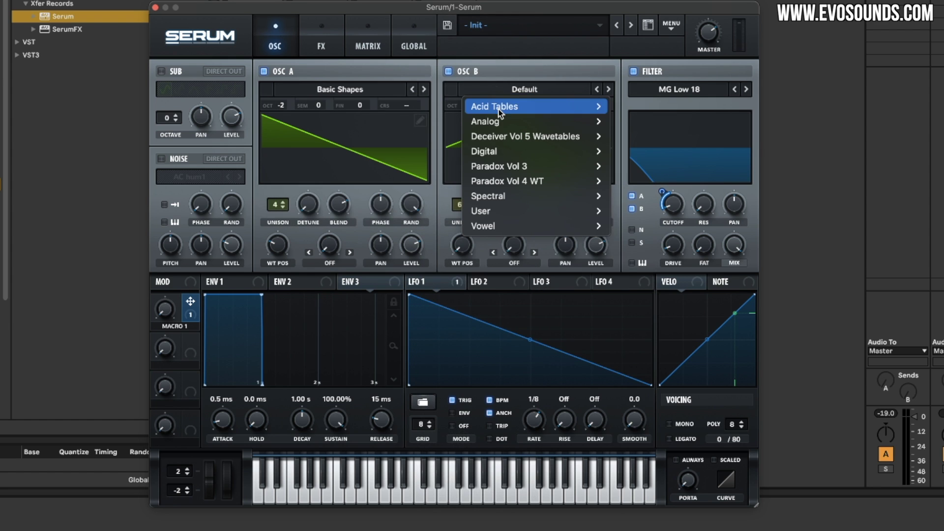
mouse_move(504, 120)
click(639, 97)
drag(277, 244, 294, 229)
drag(462, 244, 474, 183)
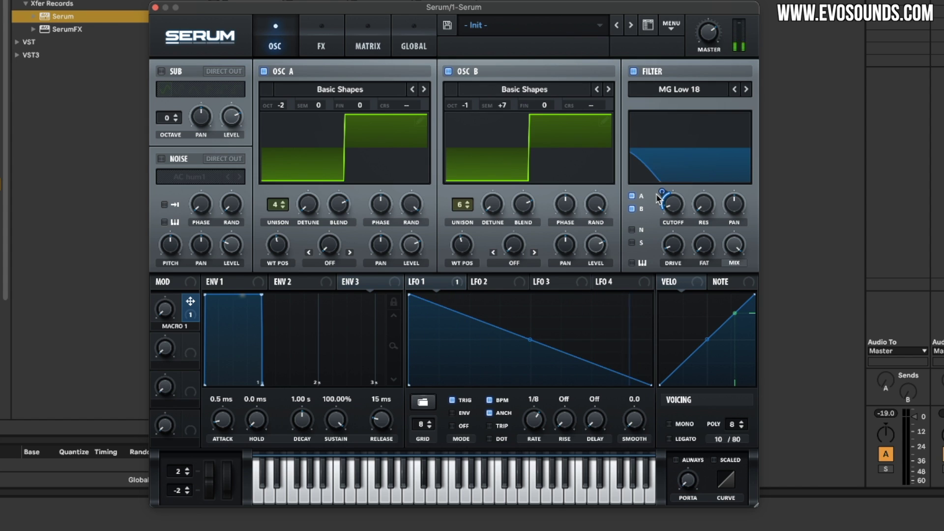
Raise Macro 1 slightly and enable Mono and Legato voicing
drag(164, 312, 182, 286)
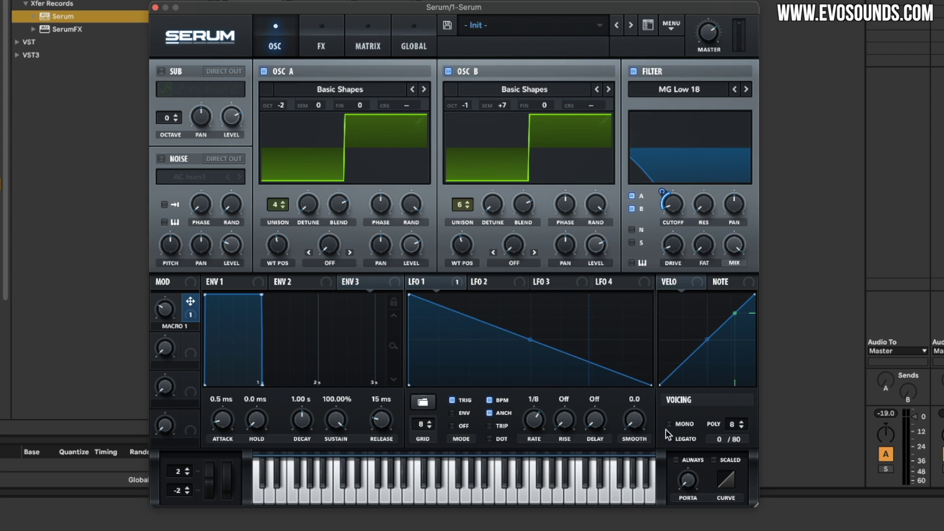
click(681, 426)
click(682, 440)
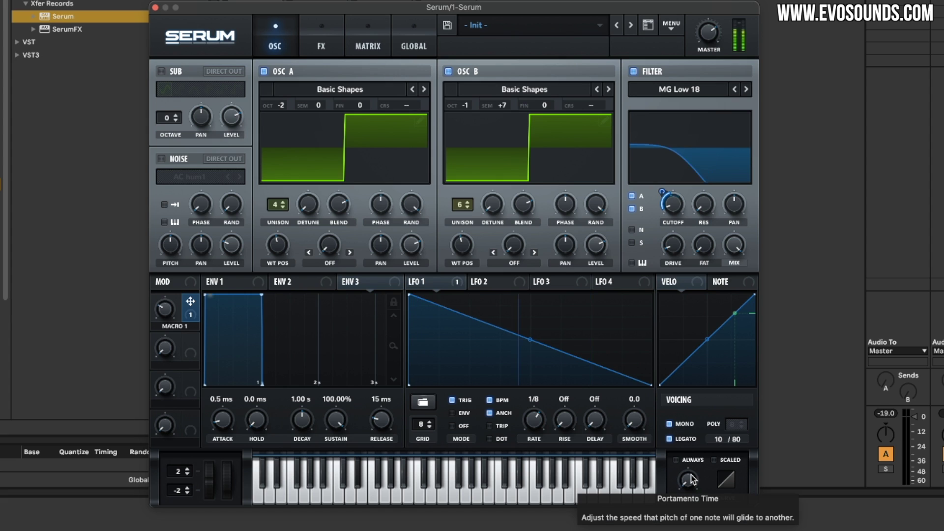
Turn Macro 1 up further and increase the unison detune of both oscillators
drag(168, 313, 173, 265)
drag(308, 206, 299, 171)
drag(500, 211, 498, 196)
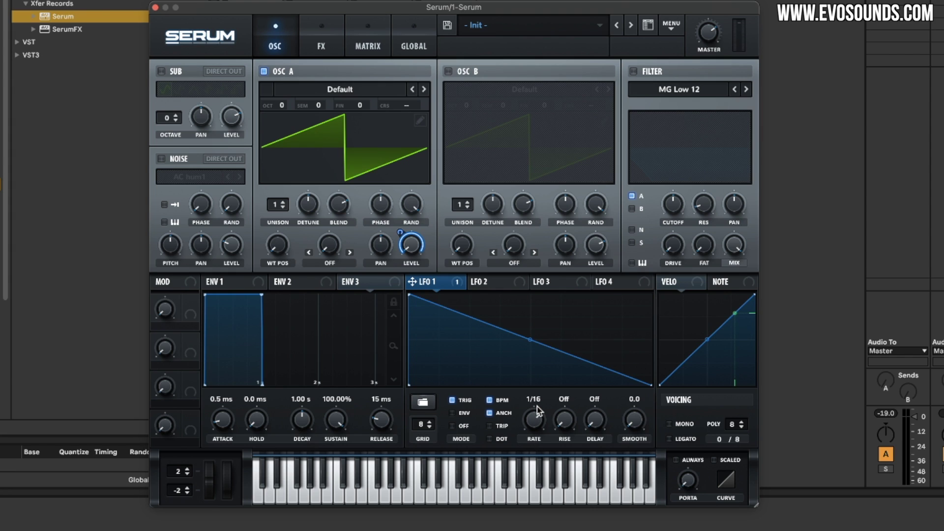
Try shifting oscillator A's fine pitch to 85 cents and its coarse pitch down, and reset both controls
drag(360, 107, 373, 57)
drag(369, 153, 408, 102)
right_click(411, 105)
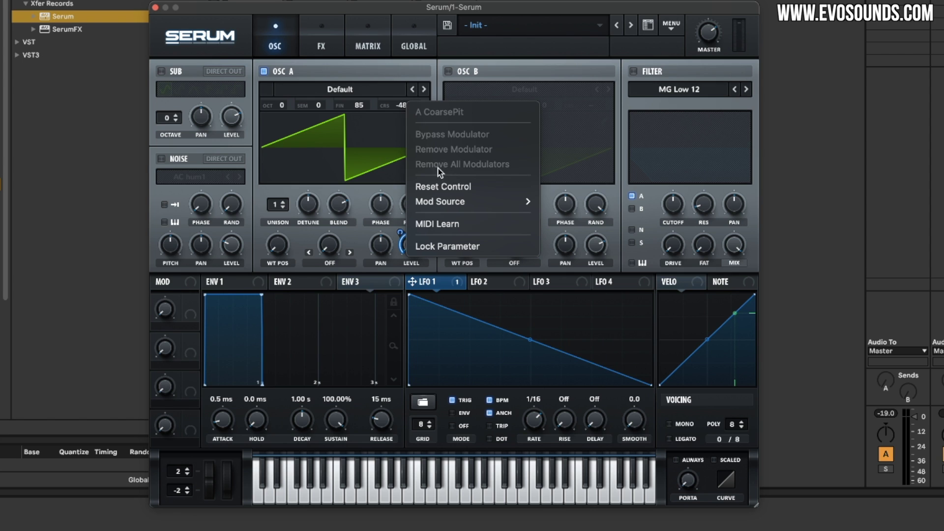
click(432, 186)
mouse_move(354, 107)
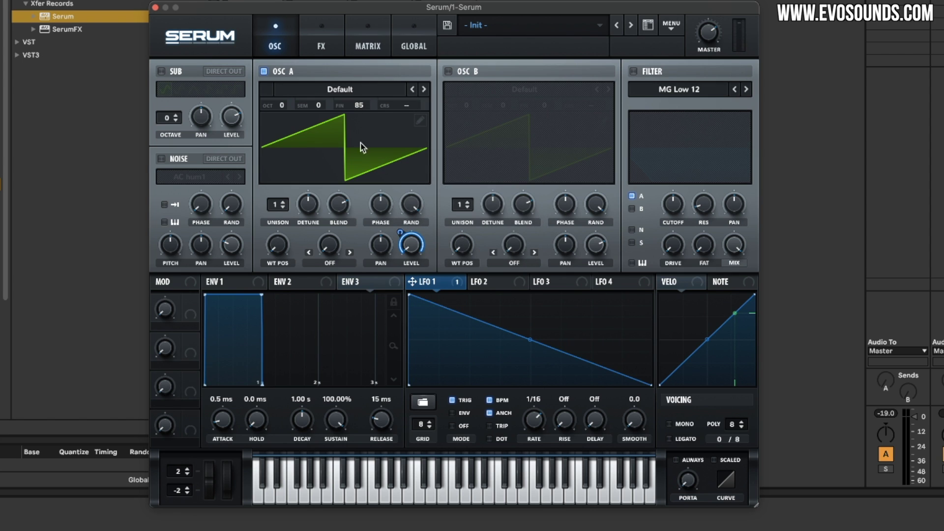
right_click(355, 109)
click(433, 185)
Try small fine-pitch drifts on oscillator A, such as -2 cents, and reset the fine pitch to its default
mouse_move(359, 105)
drag(360, 104, 372, 147)
drag(356, 138, 364, 117)
right_click(357, 103)
click(397, 185)
scroll(357, 106, down, 2)
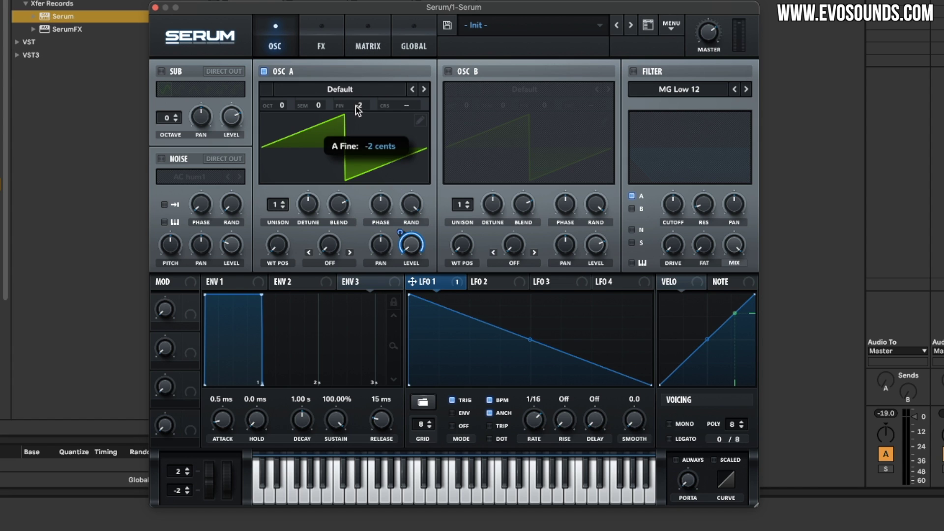
right_click(358, 107)
click(399, 182)
Add a modulation route from Chaos1 to A Fine with a large positive amount and make it bidirectional
click(351, 33)
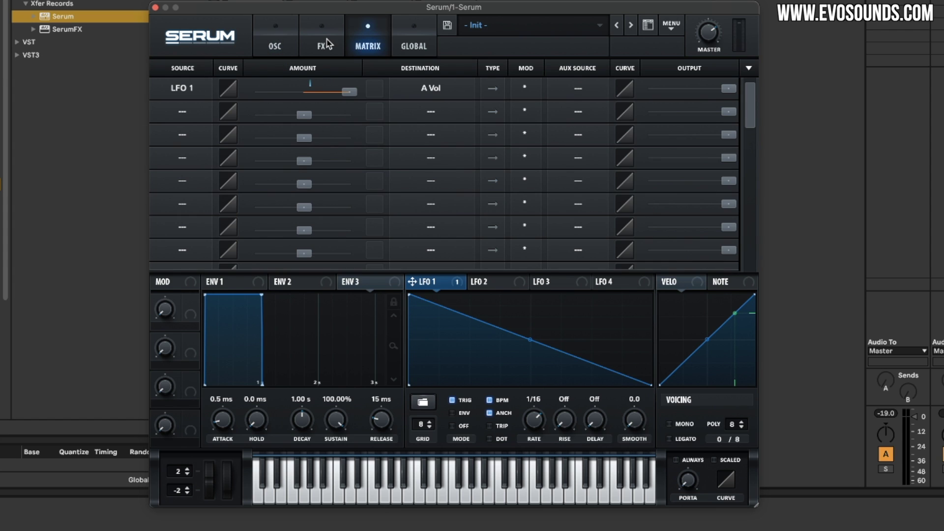
click(399, 39)
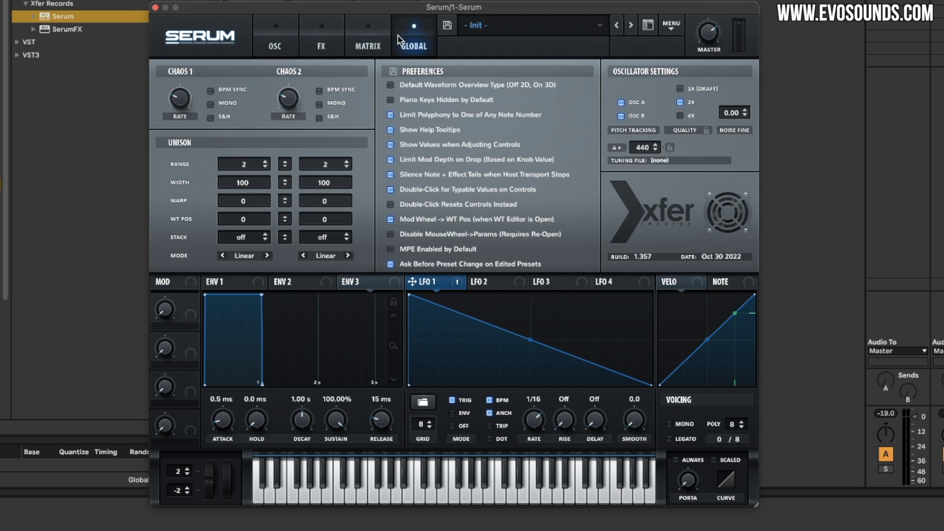
click(320, 46)
click(368, 46)
click(183, 111)
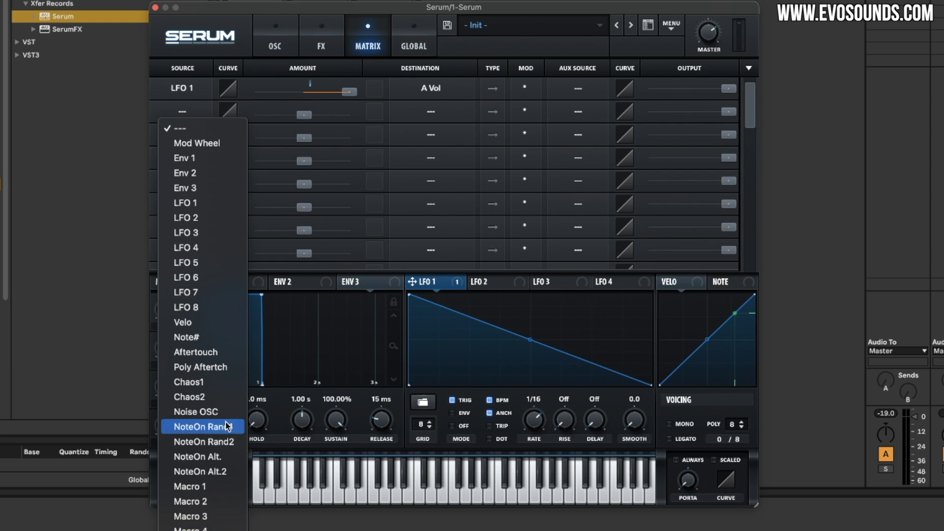
click(229, 381)
drag(302, 121, 308, 117)
click(421, 120)
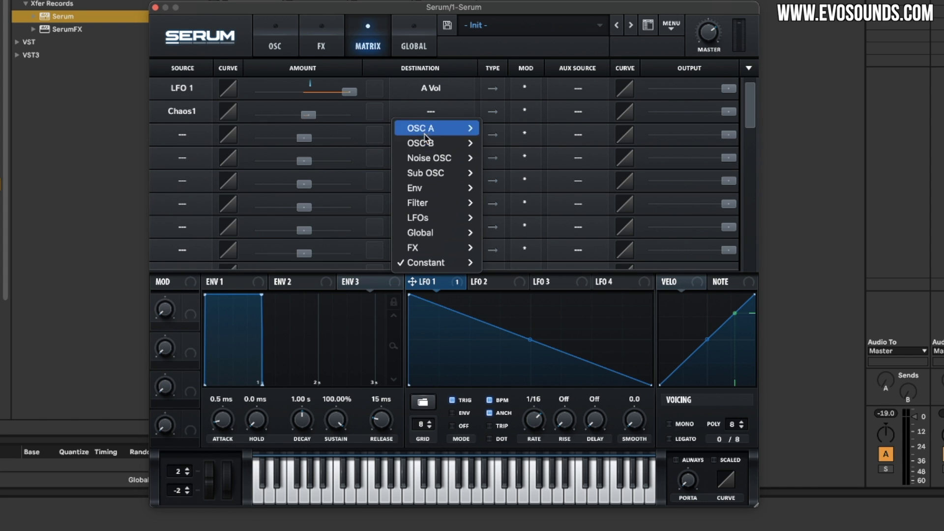
mouse_move(427, 129)
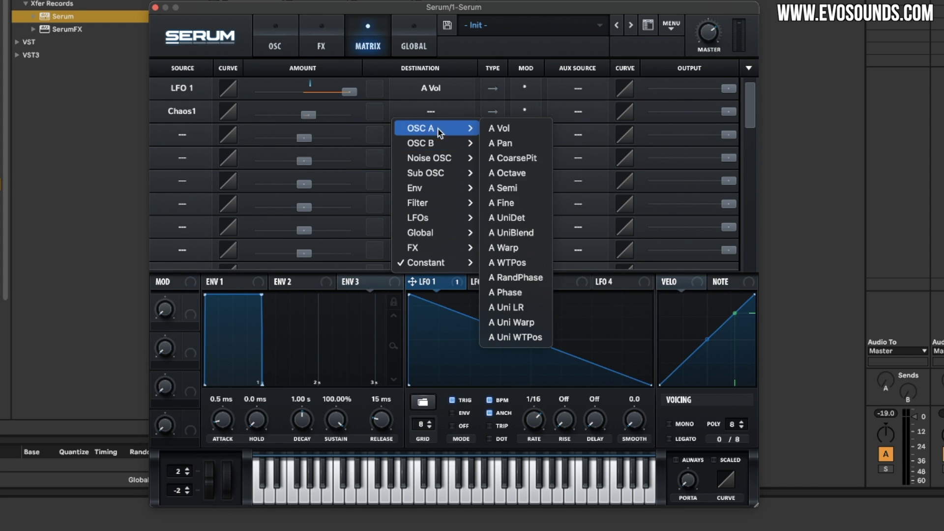
click(511, 203)
drag(309, 115, 347, 115)
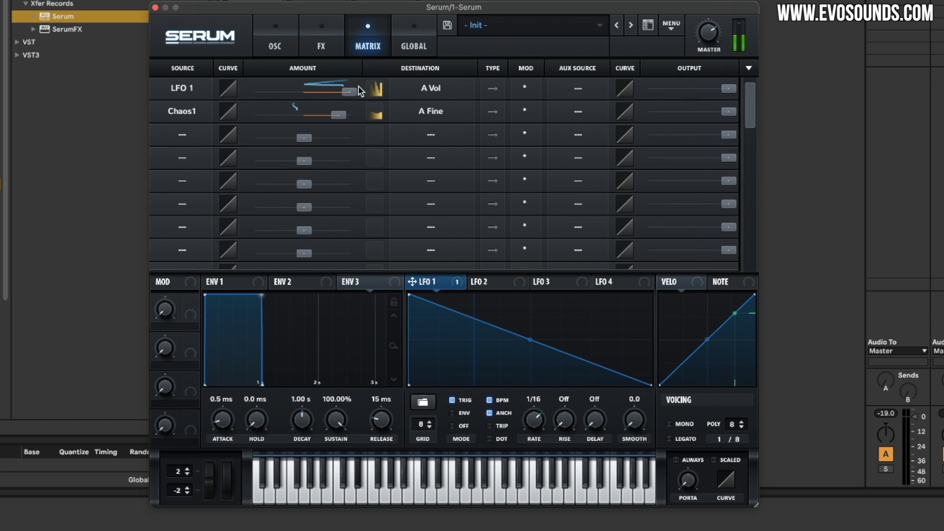
click(490, 114)
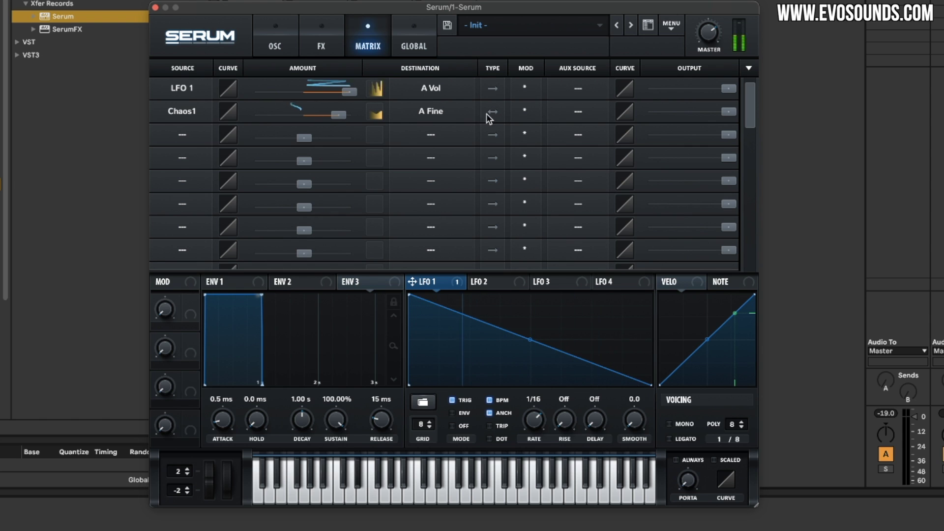
Enable BPM sync for Chaos 1 and adjust its rate
click(315, 42)
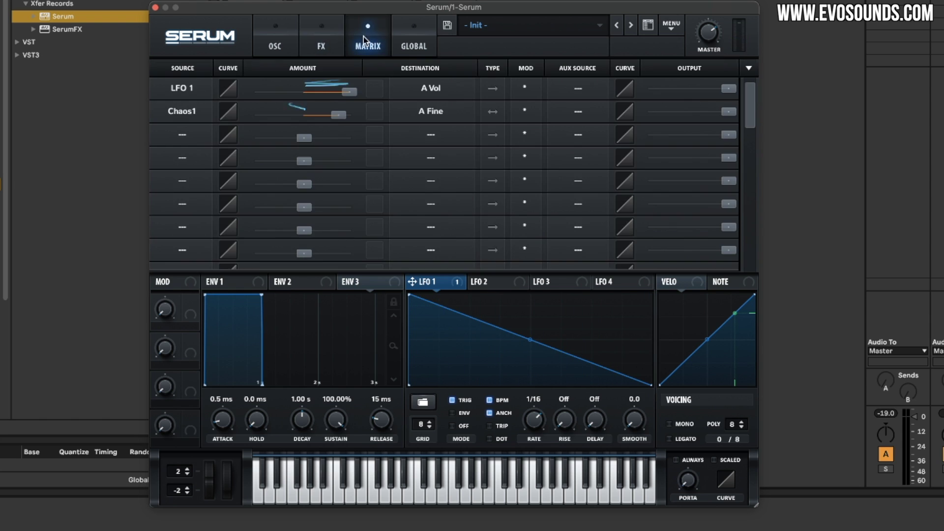
click(398, 40)
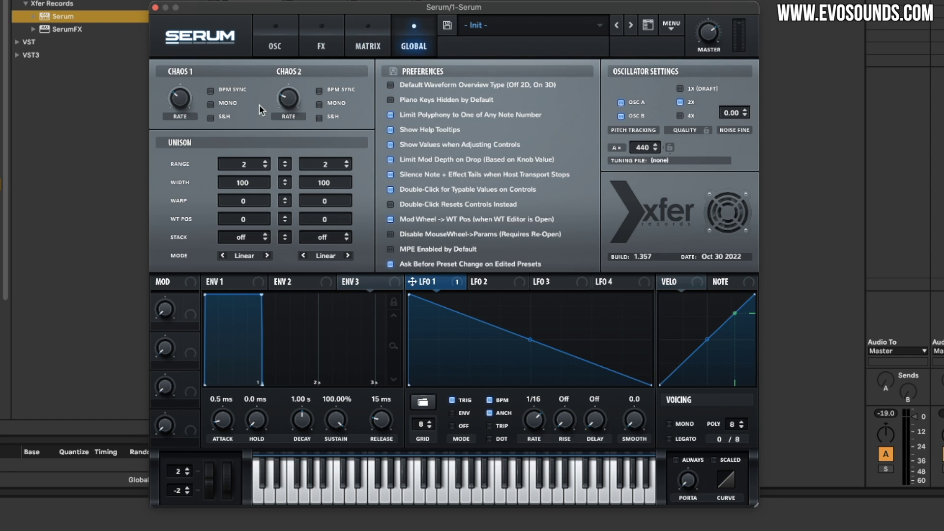
click(211, 91)
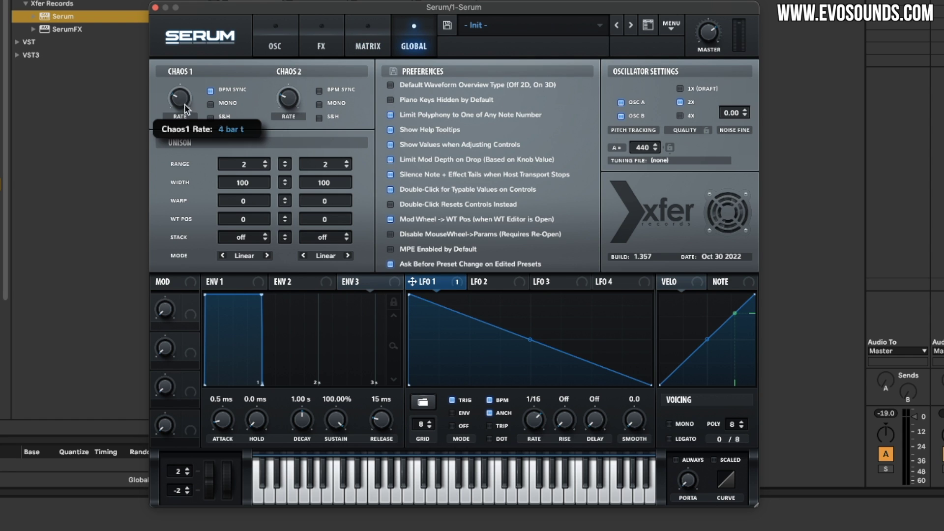
drag(188, 97, 186, 91)
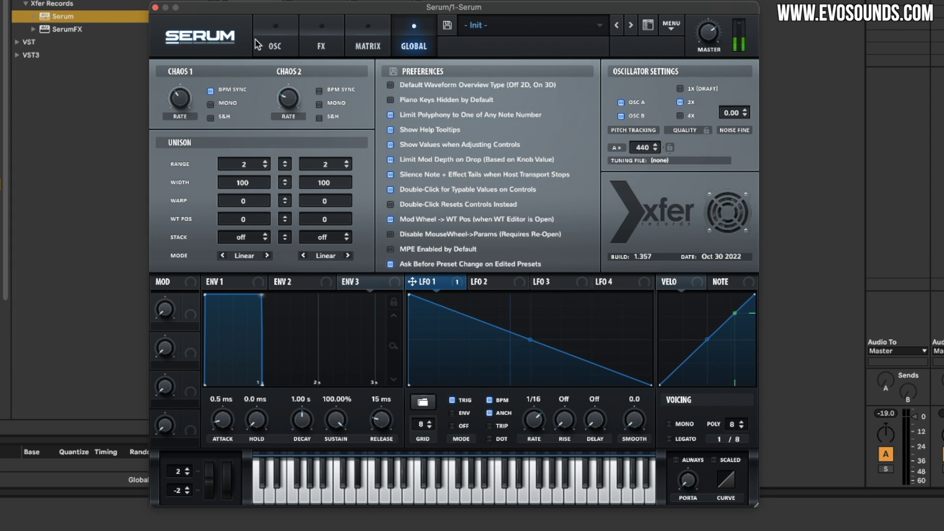
Give oscillator A 6 unison voices and reduce its detune
click(275, 46)
drag(273, 199, 274, 182)
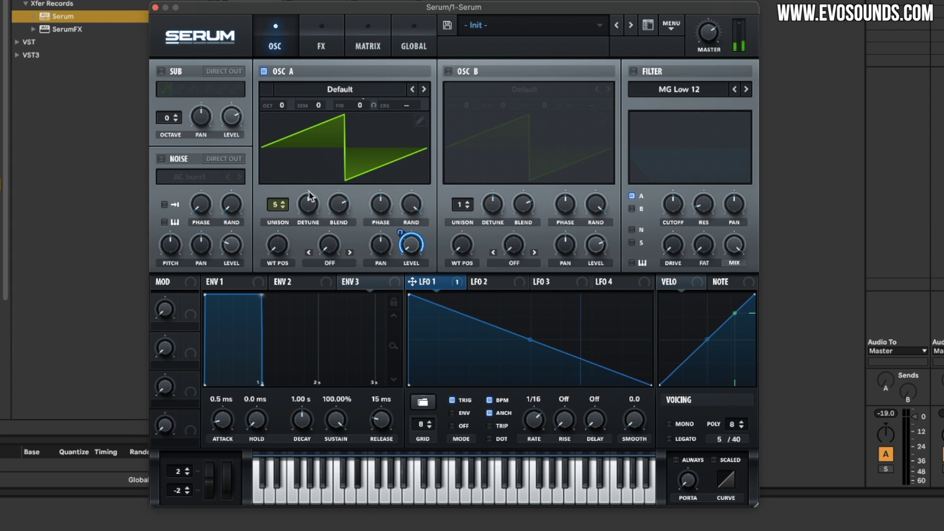
click(350, 45)
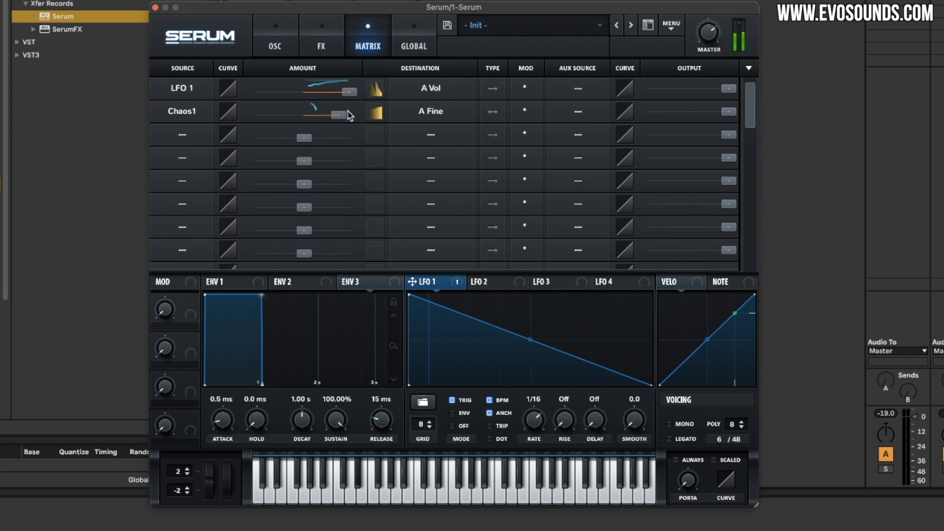
Turn on Mono and S&H for Chaos 1, and redirect its modulation to A CoarsePit with a very small amount
click(413, 45)
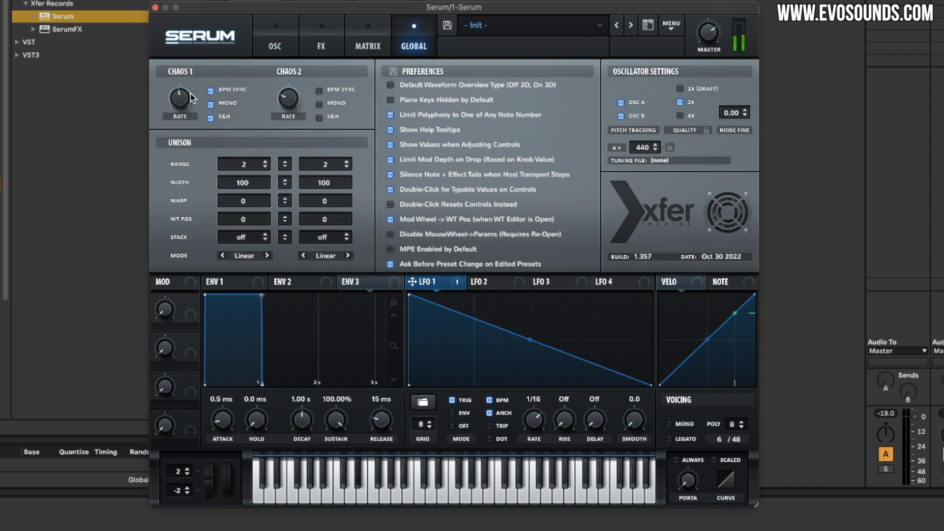
click(368, 45)
click(431, 111)
mouse_move(434, 128)
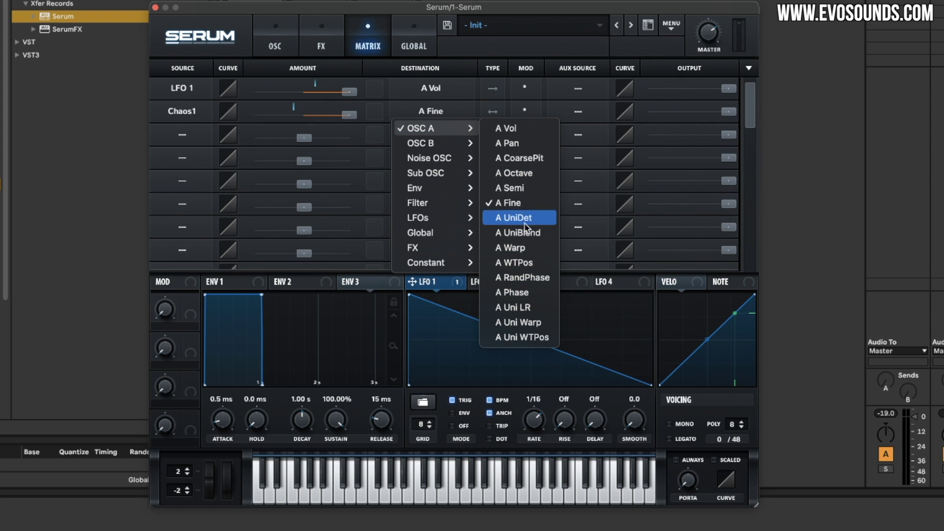
click(520, 158)
drag(340, 113, 296, 127)
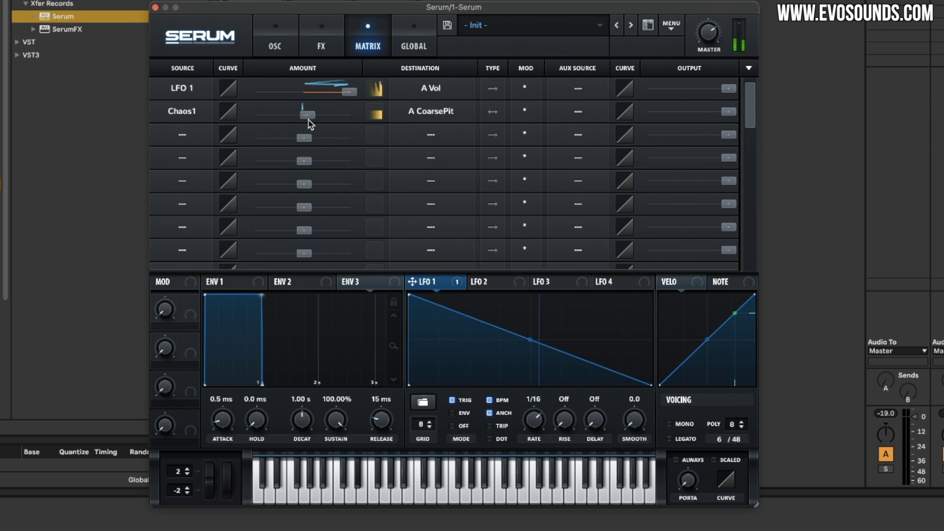
Raise the Chaos 1 rate and lower its coarse-pitch modulation amount to nearly zero
click(407, 48)
drag(183, 90, 186, 67)
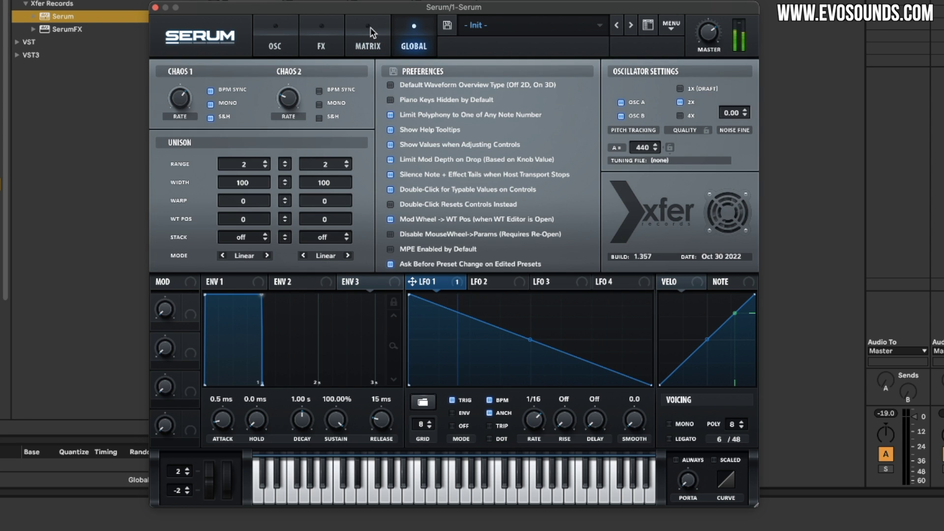
click(367, 40)
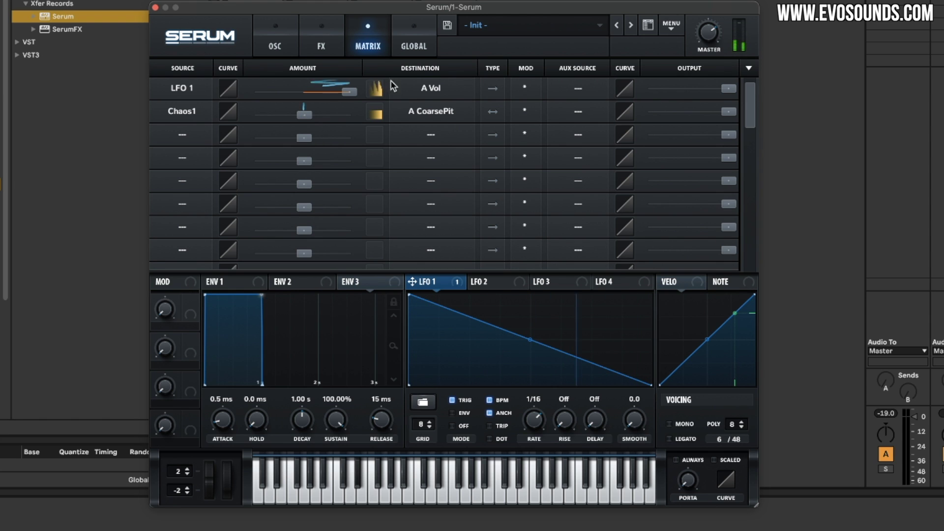
click(280, 46)
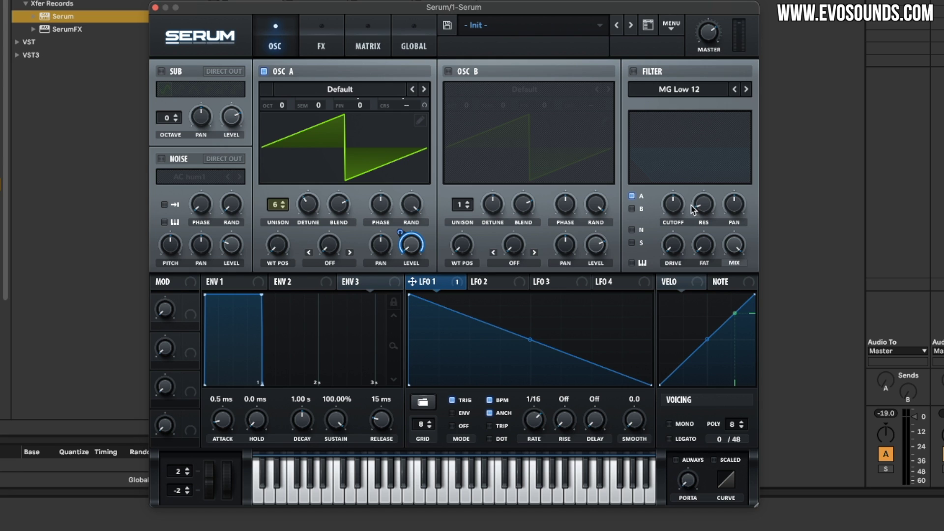
Enable the filter and modulate its cutoff with LFO 1, using a 2 bar rise and an upward-bowed falling curve
click(633, 71)
drag(451, 280, 671, 206)
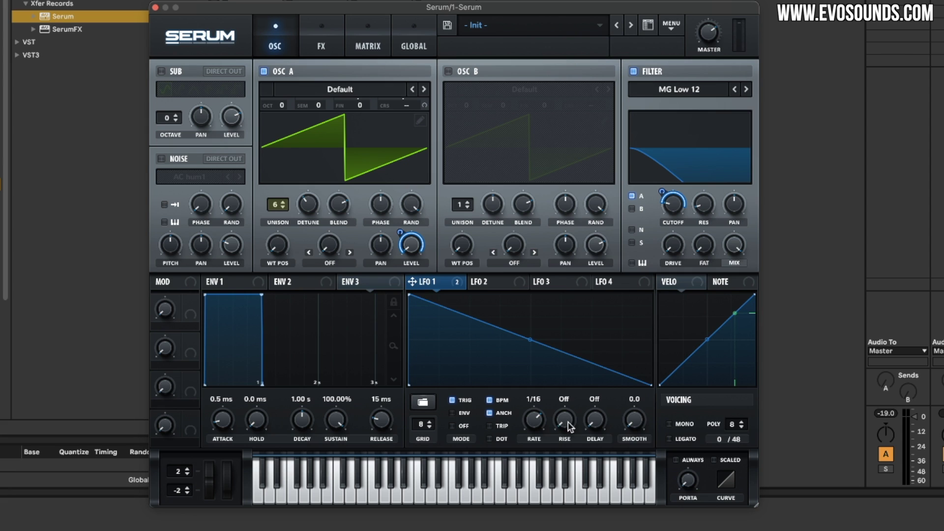
drag(570, 427, 583, 377)
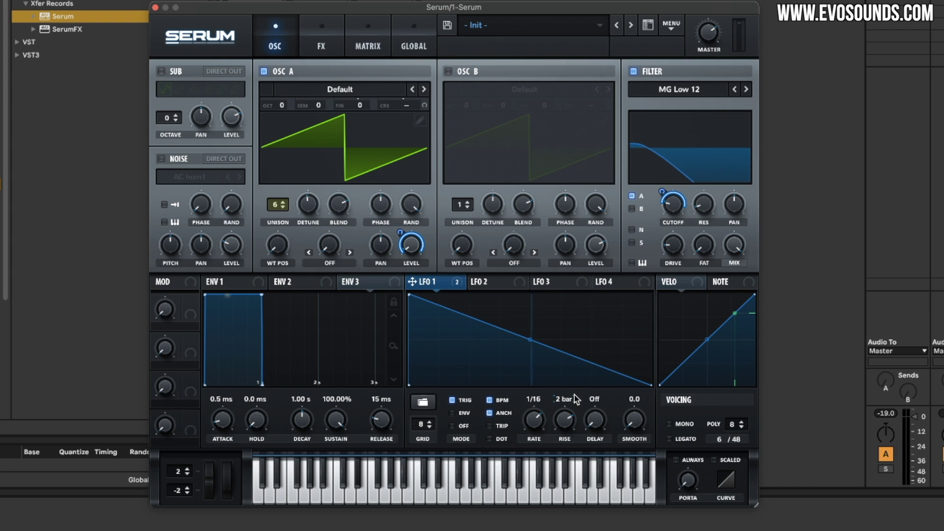
mouse_move(538, 339)
mouse_down()
mouse_move(531, 331)
mouse_move(541, 326)
mouse_up()
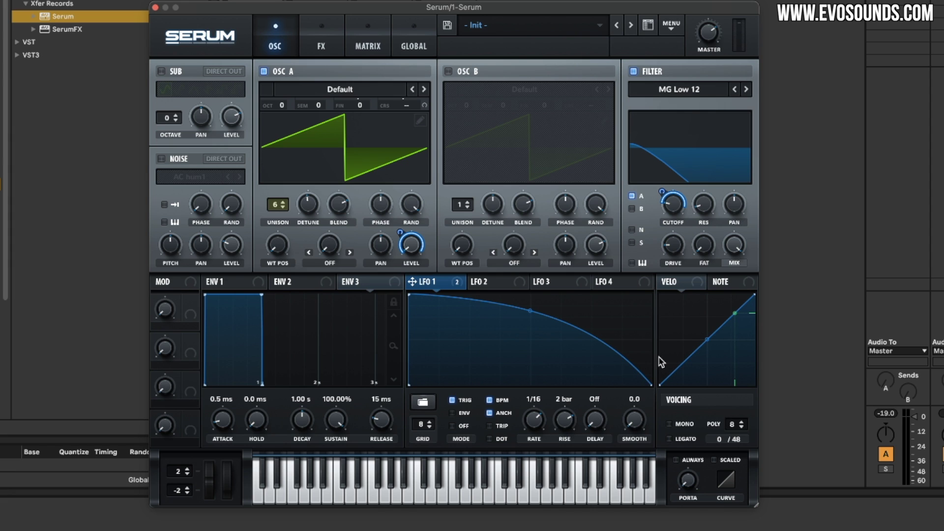
Add a ping-pong delay with a 1/8 left time and its filter at 730 with Q 2.7
click(302, 30)
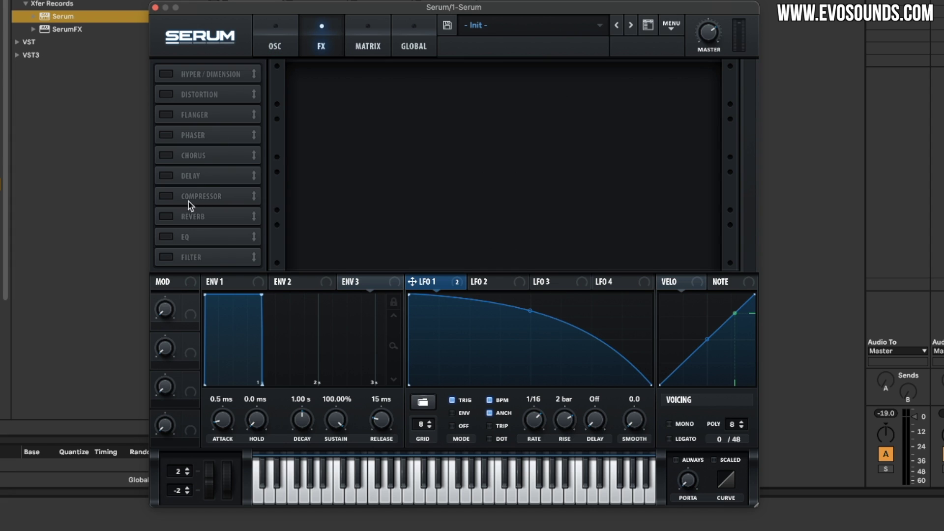
click(167, 178)
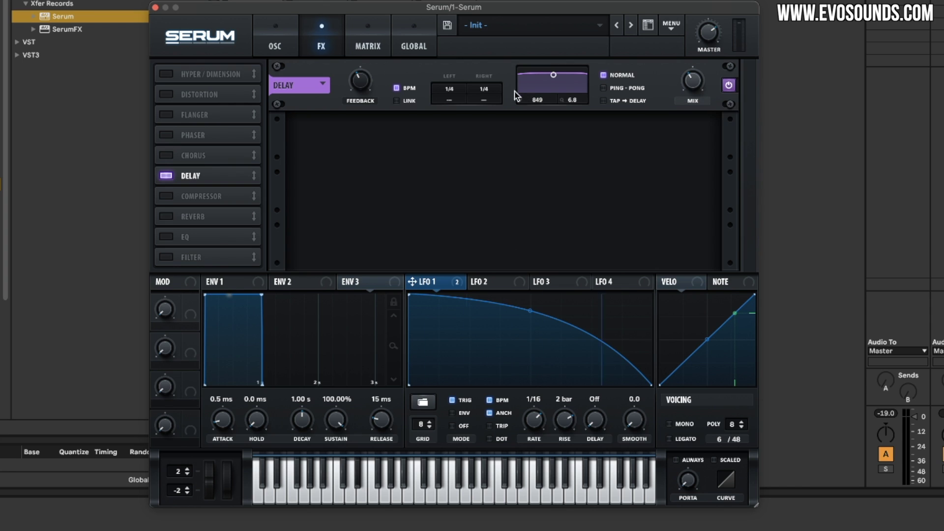
drag(463, 86, 465, 91)
click(552, 86)
click(624, 88)
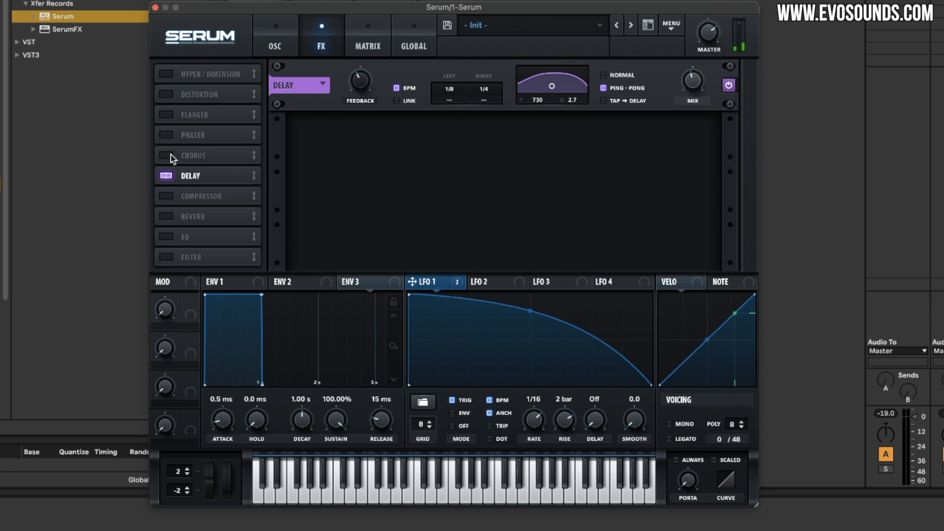
Add a flanger with a 0.03 Hz rate and adjusted depth and feed, and enable the reverb
click(166, 115)
drag(496, 91, 509, 64)
drag(449, 81, 439, 113)
drag(365, 78, 363, 84)
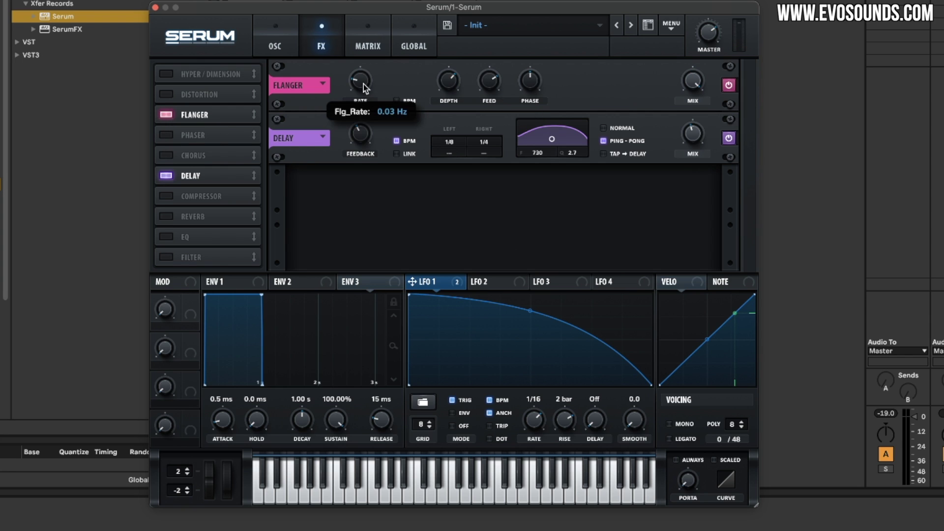
drag(510, 77, 510, 65)
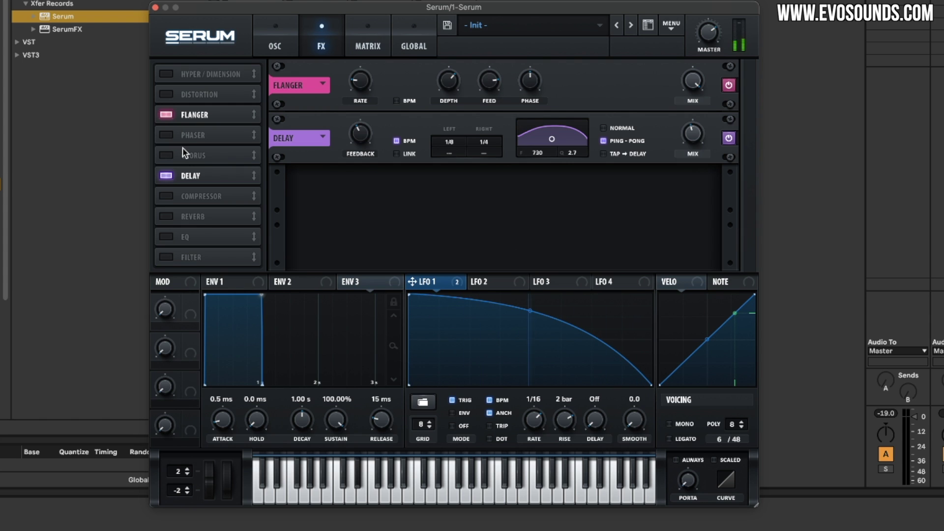
click(166, 217)
click(165, 215)
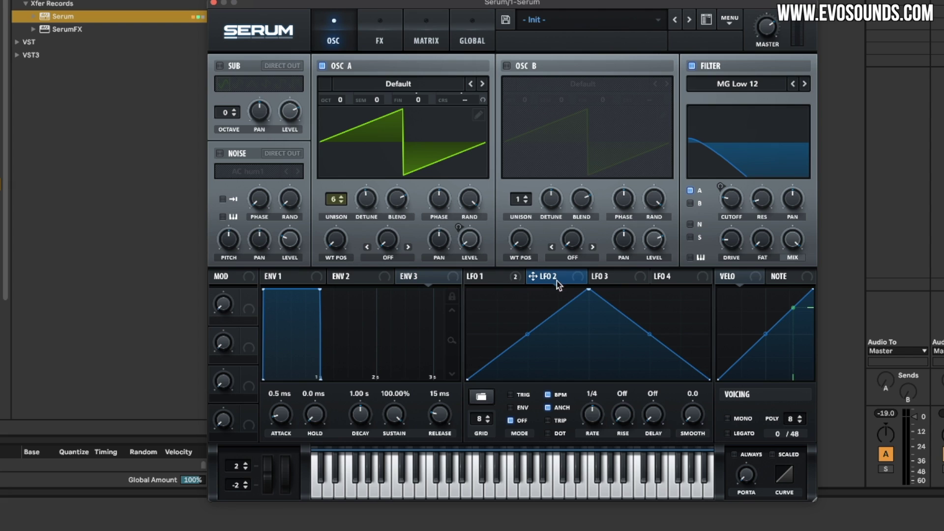
Modulate the filter cutoff with LFO 2, shaped as a falling saw at a 1/32 rate, and slightly increase the modulation amount
drag(556, 282, 713, 207)
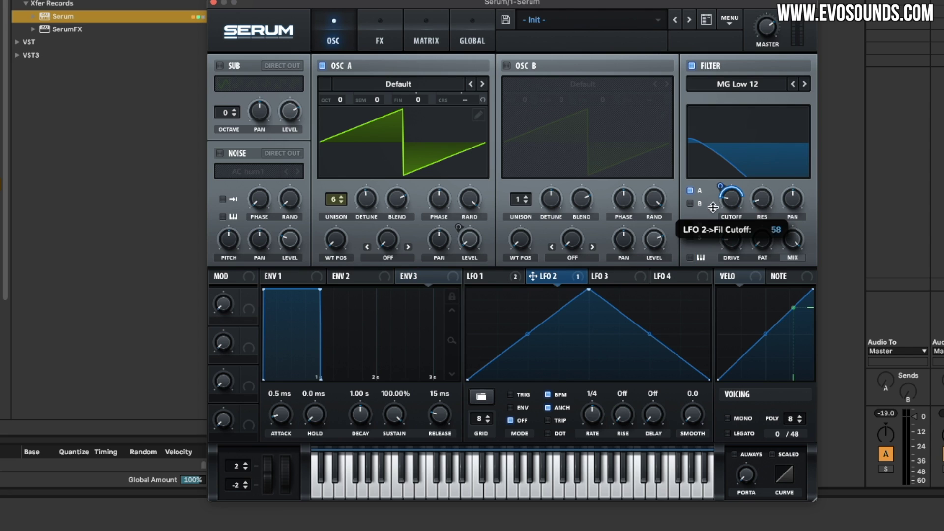
drag(588, 289, 467, 289)
key(space)
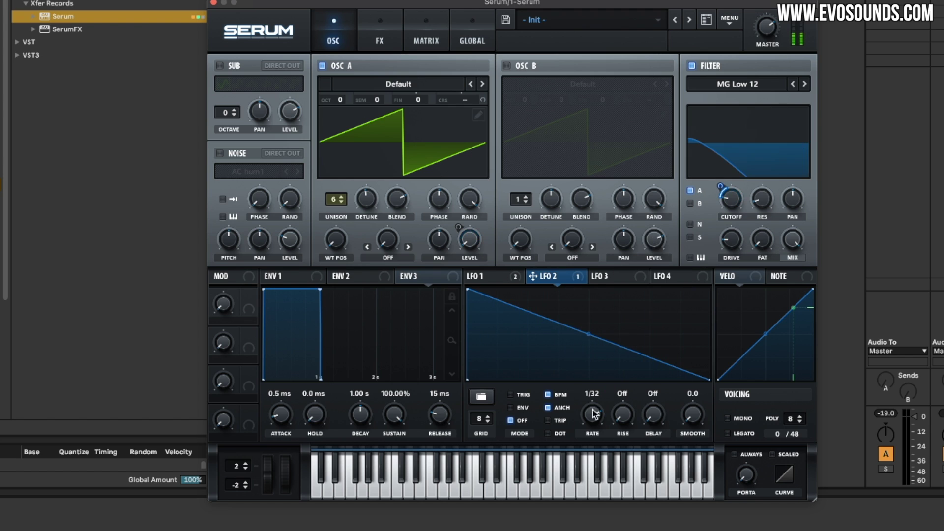
drag(595, 423, 596, 430)
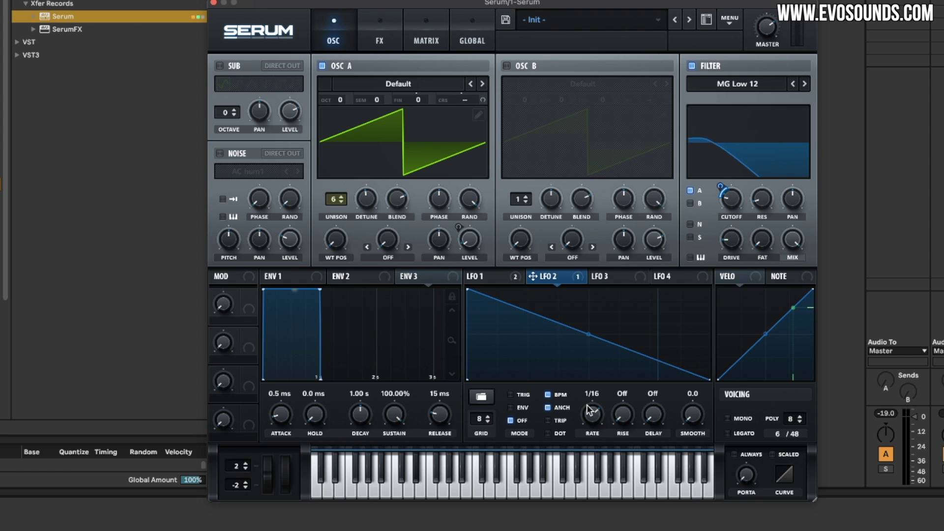
drag(594, 410, 594, 405)
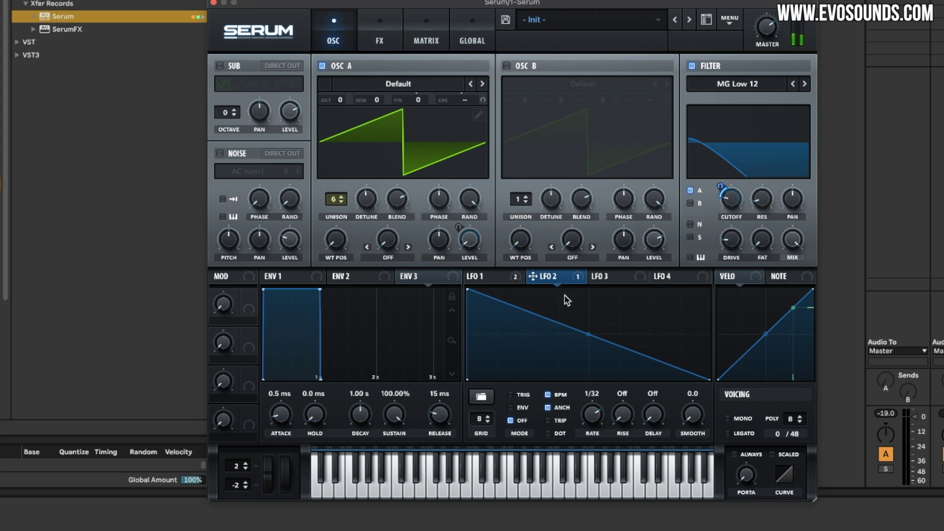
drag(723, 187, 725, 186)
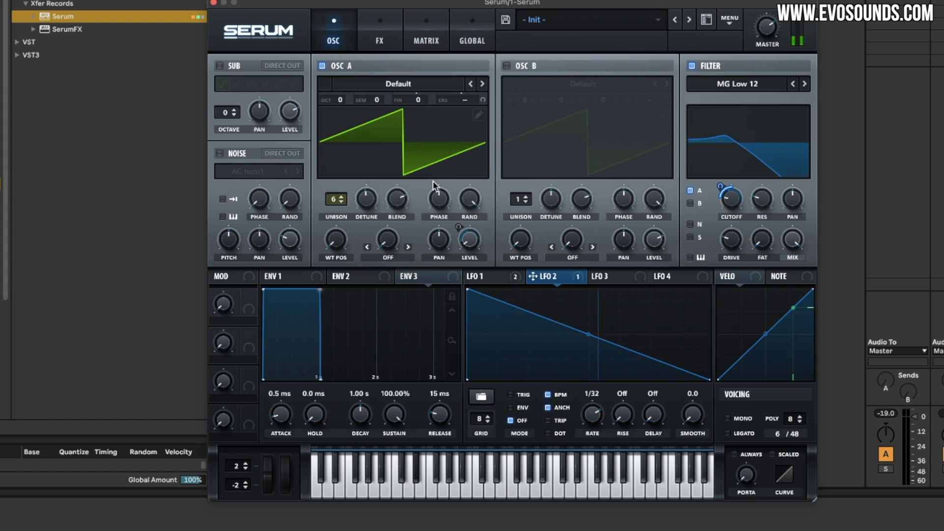
Load the Spectral wavetable Monster 4 [SL] into oscillator A
click(397, 87)
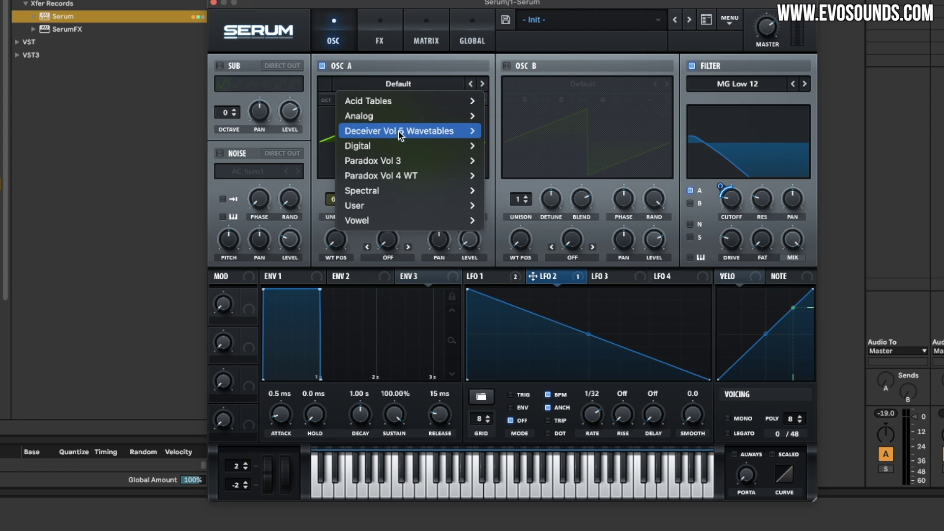
mouse_move(396, 148)
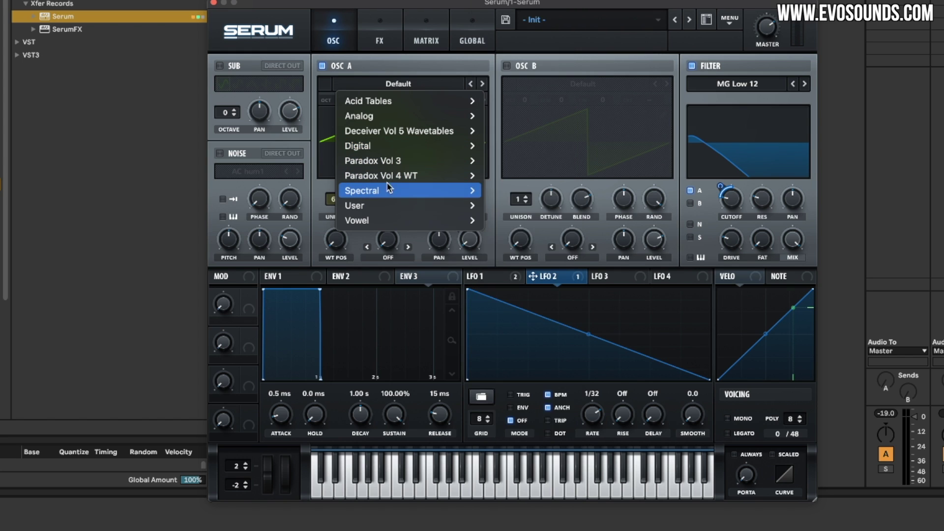
mouse_move(393, 191)
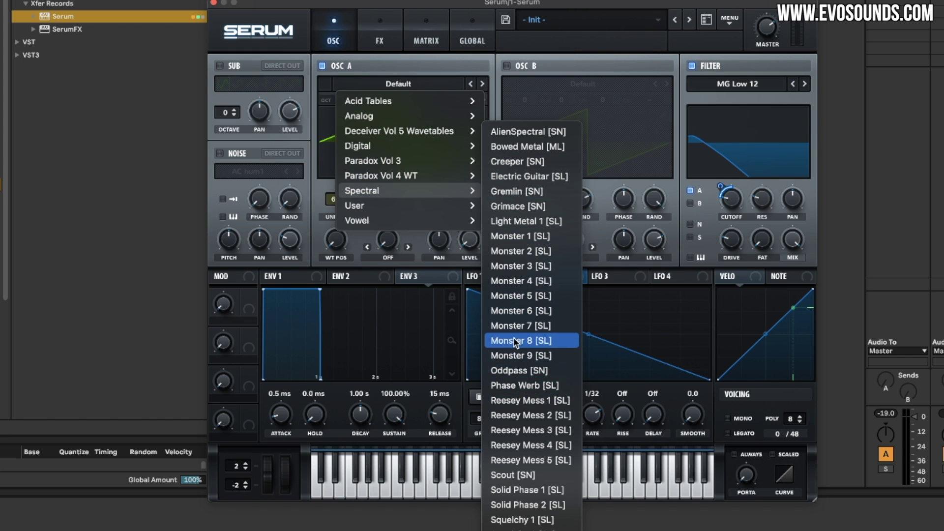
click(506, 281)
Adjust oscillator A's wavetable position and modulate it with LFO 3
drag(336, 239, 389, 289)
mouse_move(328, 236)
mouse_down()
mouse_move(334, 216)
mouse_move(335, 241)
mouse_up()
drag(597, 279, 336, 239)
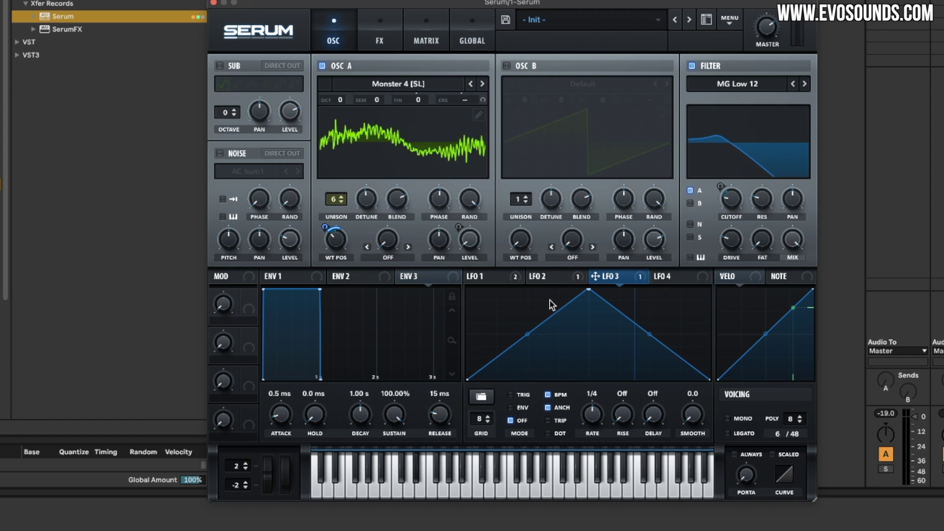
Add a distortion effect, set its type to Tube, and increase its drive
click(377, 44)
click(251, 89)
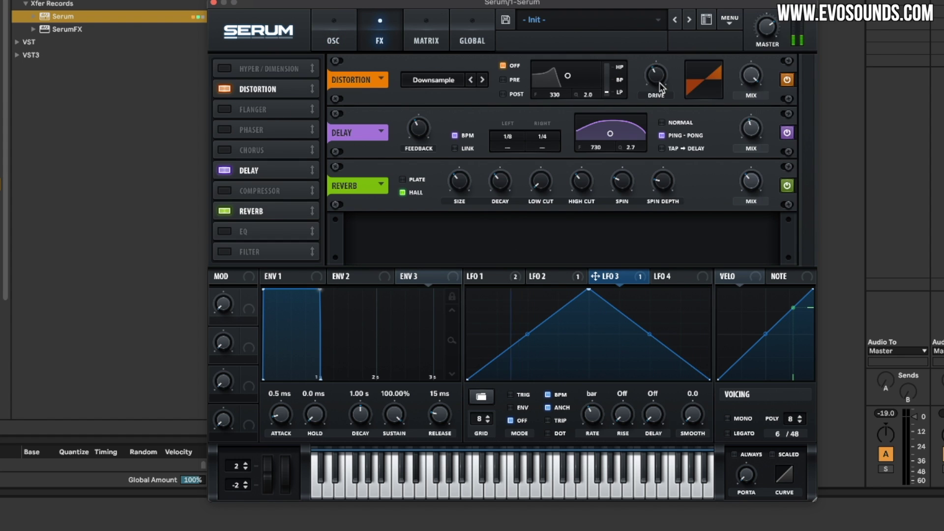
drag(661, 88, 643, 104)
click(434, 81)
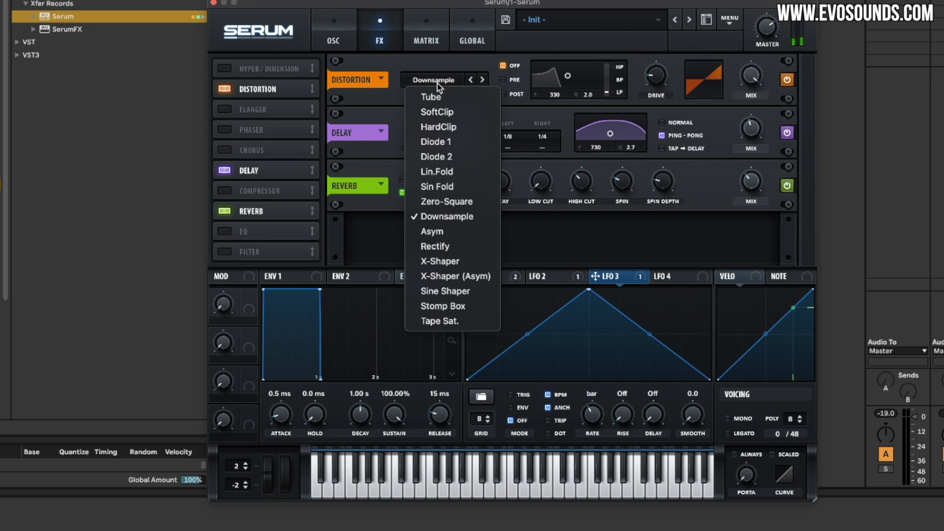
click(430, 97)
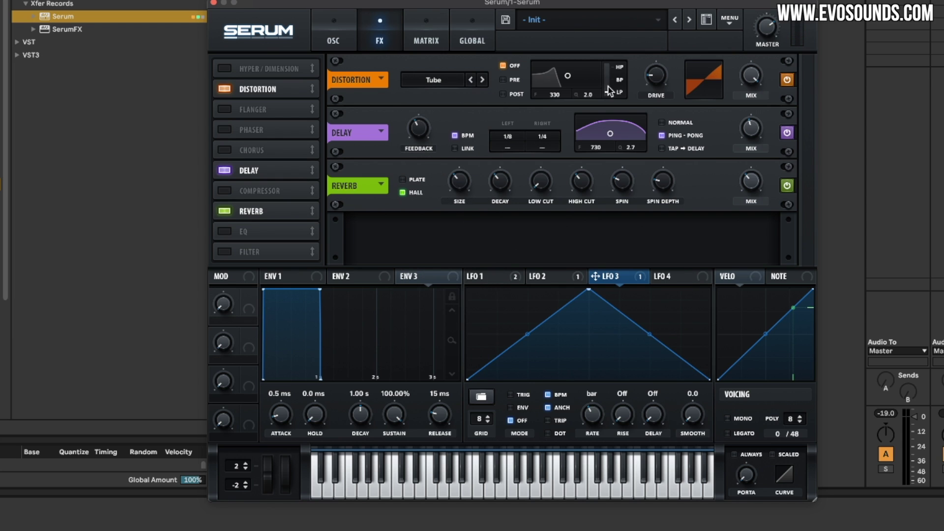
drag(660, 78, 664, 78)
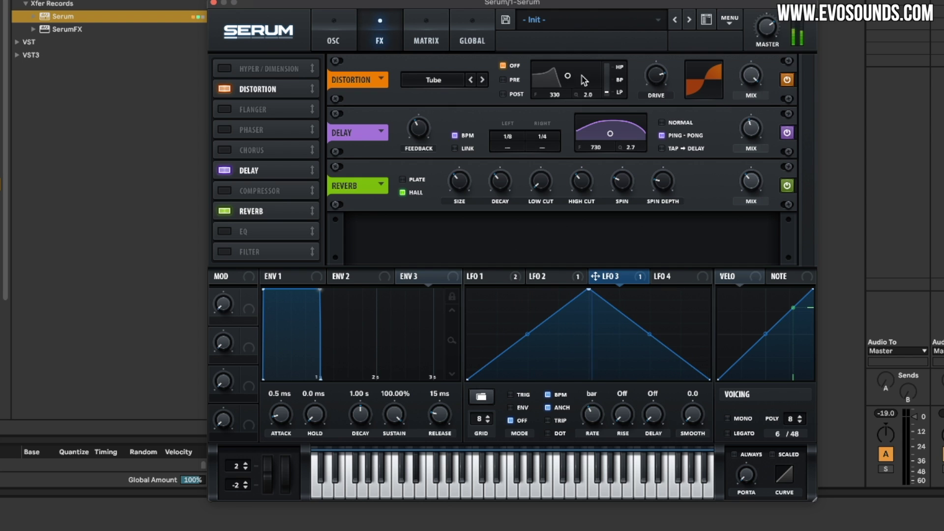
Reinitialize the patch and modulate oscillator A's level from zero with LFO 1, shaped as a steep decay at a 1/16 rate
click(732, 24)
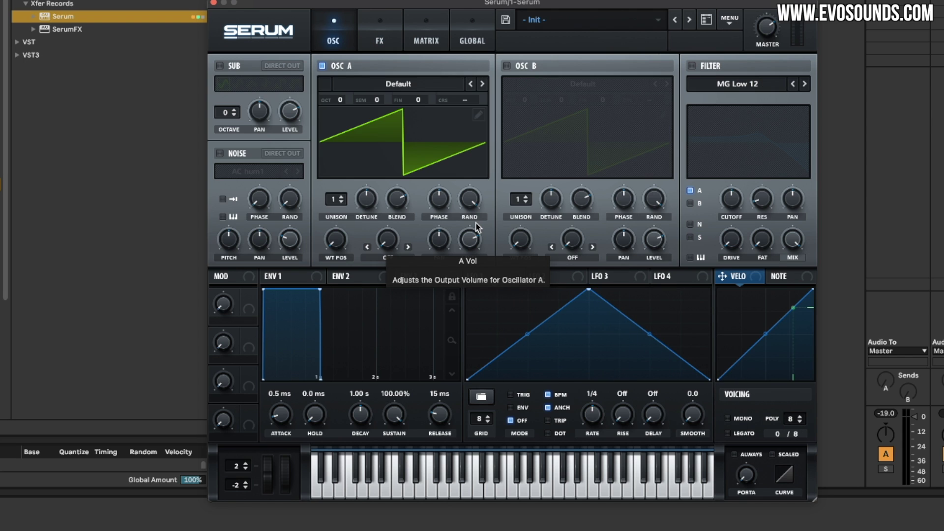
drag(475, 233, 465, 316)
drag(486, 280, 470, 239)
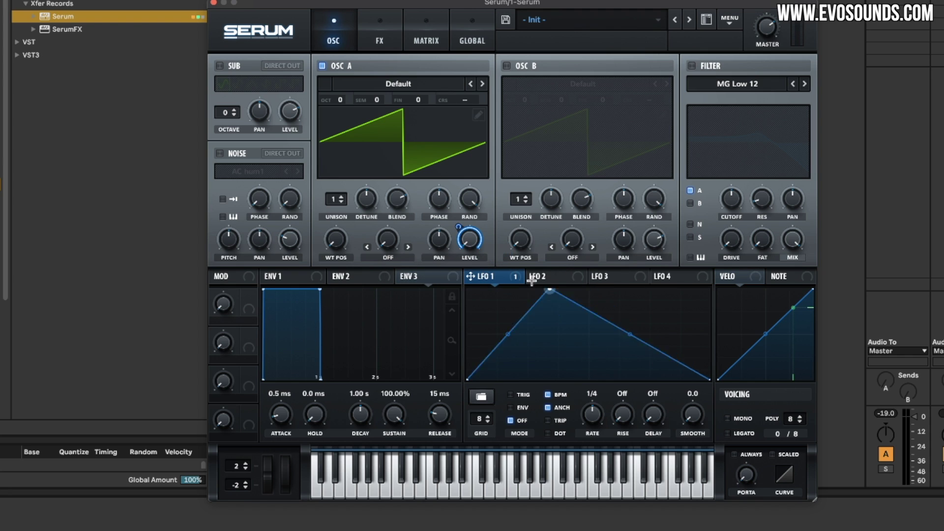
drag(572, 287, 467, 288)
drag(588, 335, 582, 366)
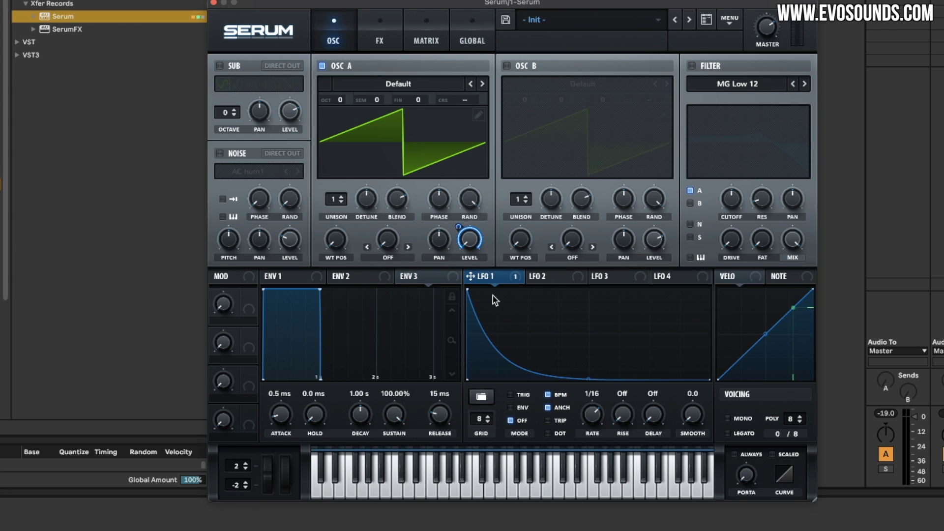
Add a delay with its filter at 411 and Q 3.6, and a reverb with a raised low cut
click(398, 35)
click(225, 211)
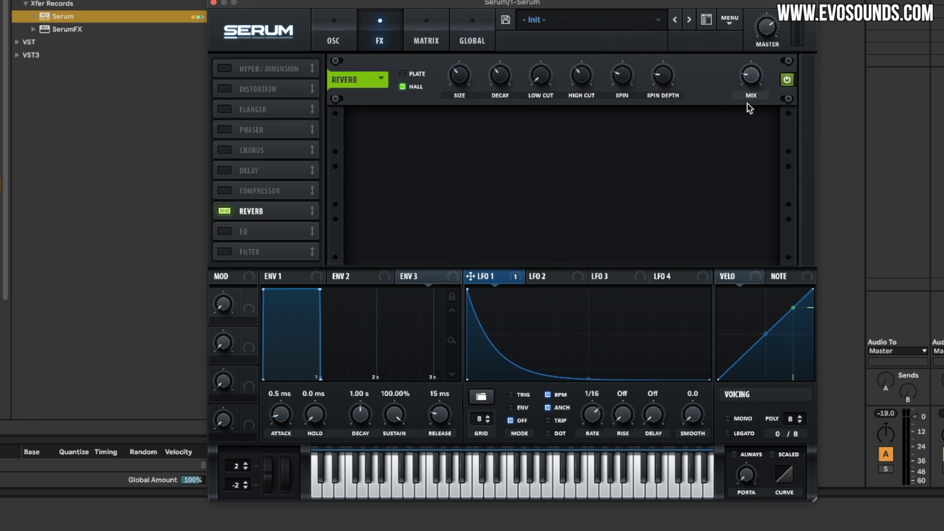
click(225, 170)
drag(611, 70, 605, 77)
drag(604, 83, 603, 82)
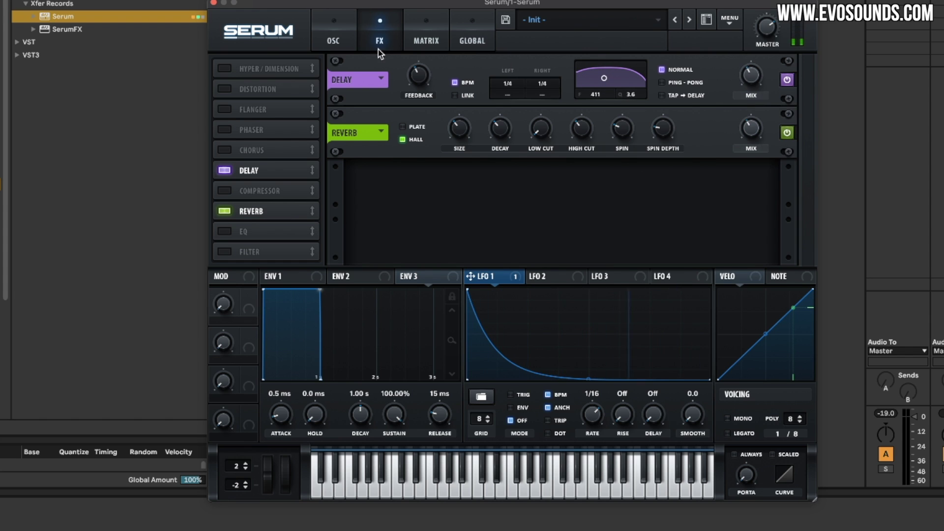
drag(540, 128, 561, 79)
Reshape LFO 1 with a short attack ramp and a gentler decay, using a smooth value of 14.9
click(336, 30)
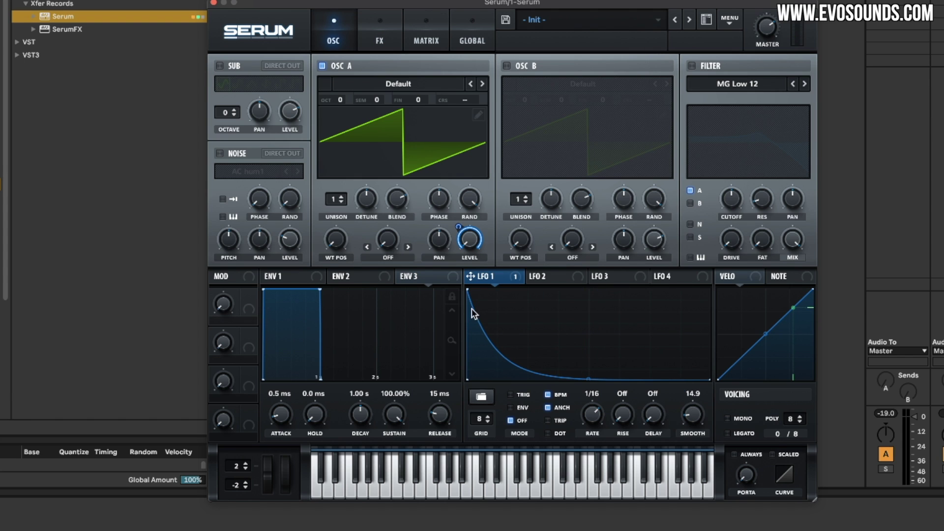
mouse_move(468, 293)
mouse_down()
mouse_move(482, 291)
mouse_move(460, 301)
mouse_move(475, 307)
mouse_up()
drag(597, 378, 594, 367)
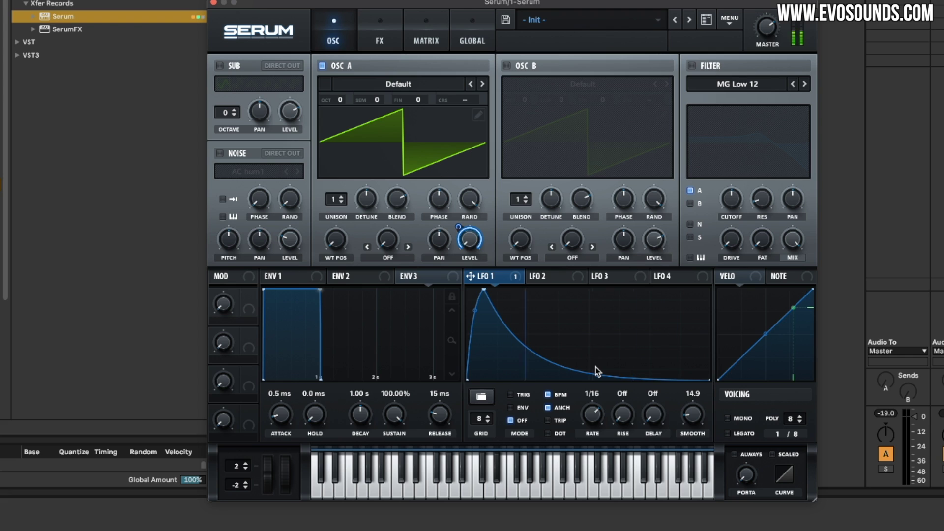
Enable Mono and Legato voicing
click(741, 418)
click(745, 434)
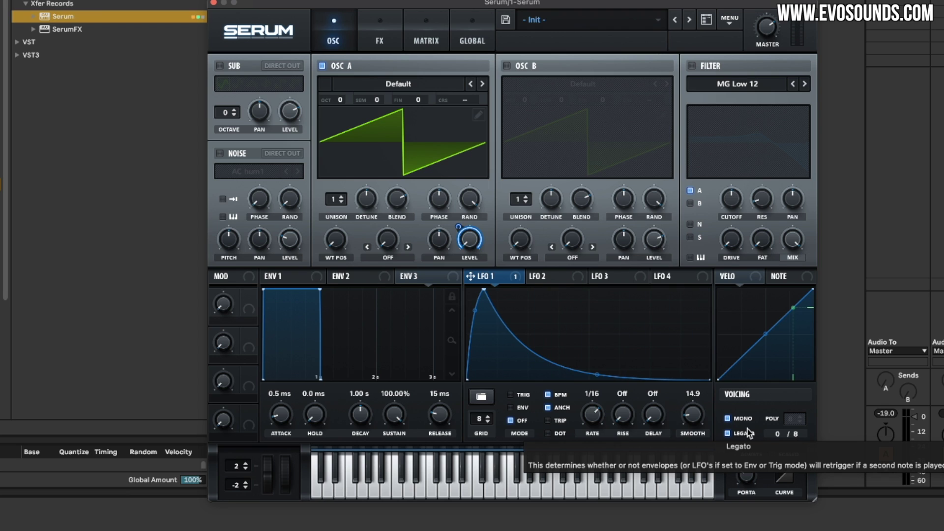
Modulate oscillator A's octave with LFO 2 in one direction only, and reduce the modulation amount
click(551, 278)
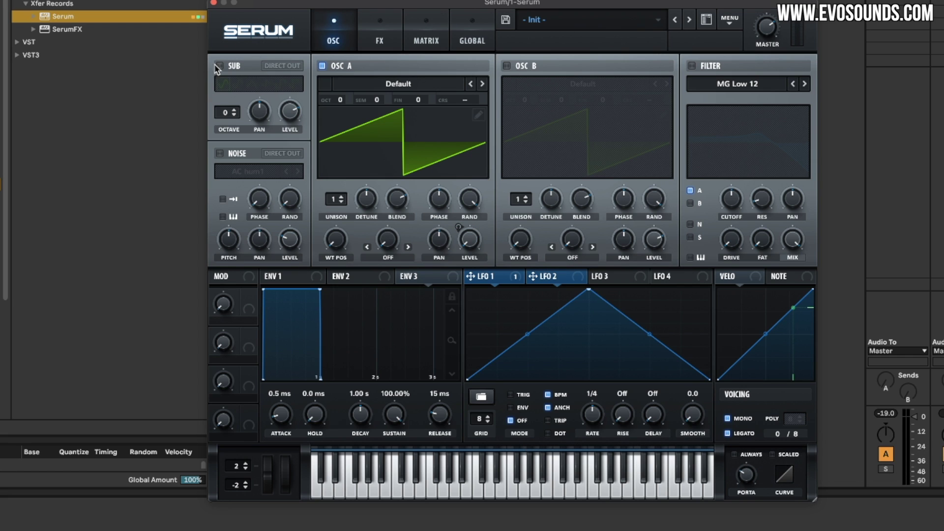
drag(553, 279, 340, 100)
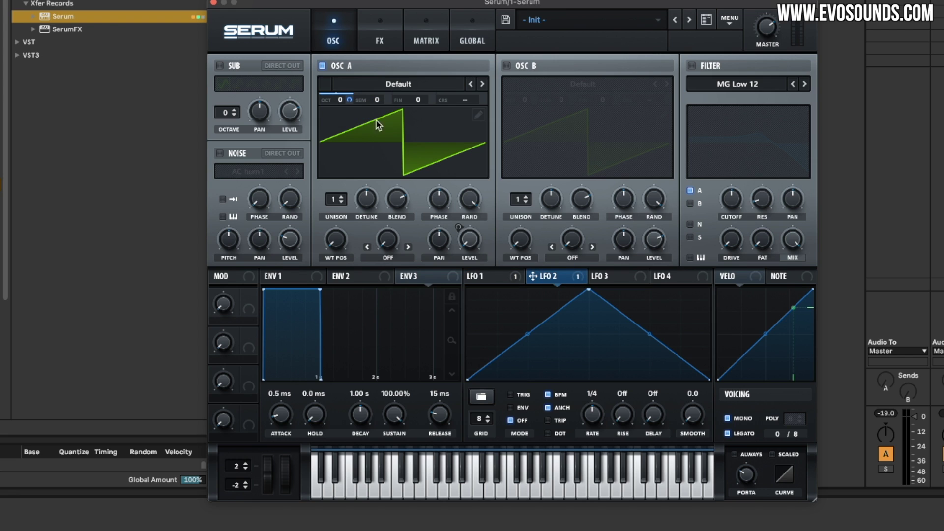
alt+shift+click(349, 102)
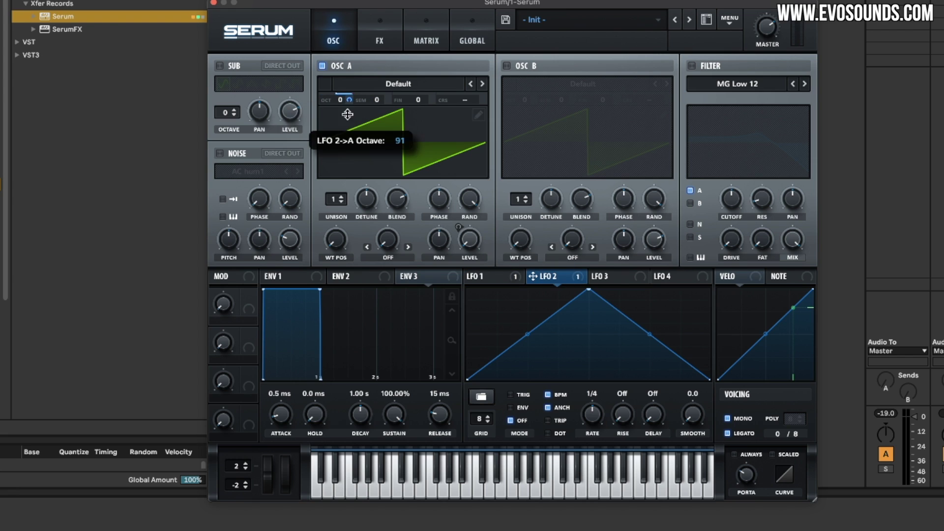
drag(341, 175, 346, 170)
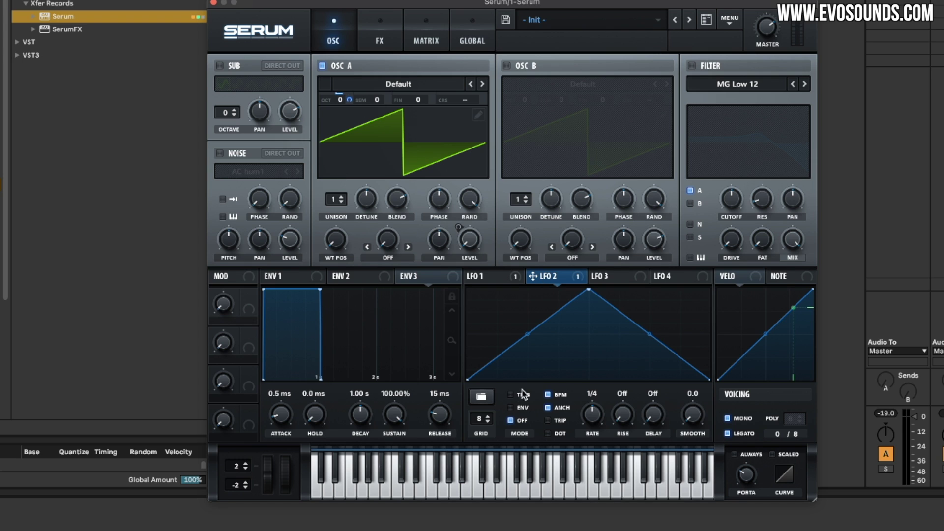
Load the basic square shape into LFO 2 and play notes to audition the octave modulation
click(480, 396)
mouse_move(486, 397)
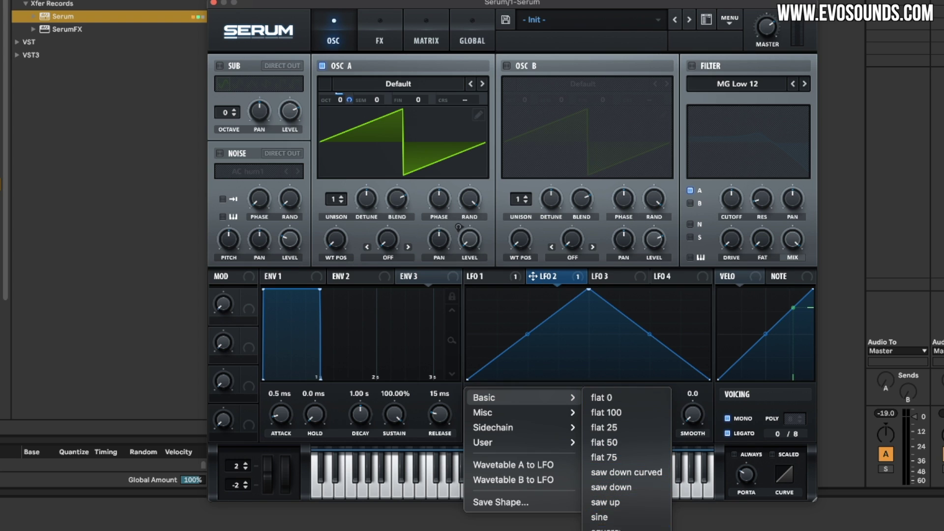
click(607, 529)
key(s)
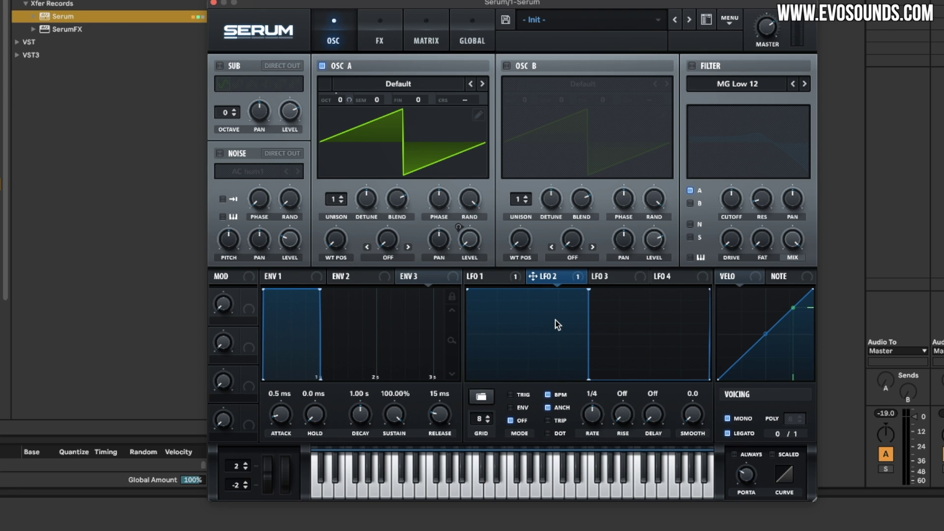
key(e)
key(y)
key(u)
key(o)
key(y)
key(u)
Switch oscillator A to the Analog wavetable Basic Shapes and set its unison to 3 voices
click(385, 42)
click(344, 46)
click(445, 84)
mouse_move(442, 116)
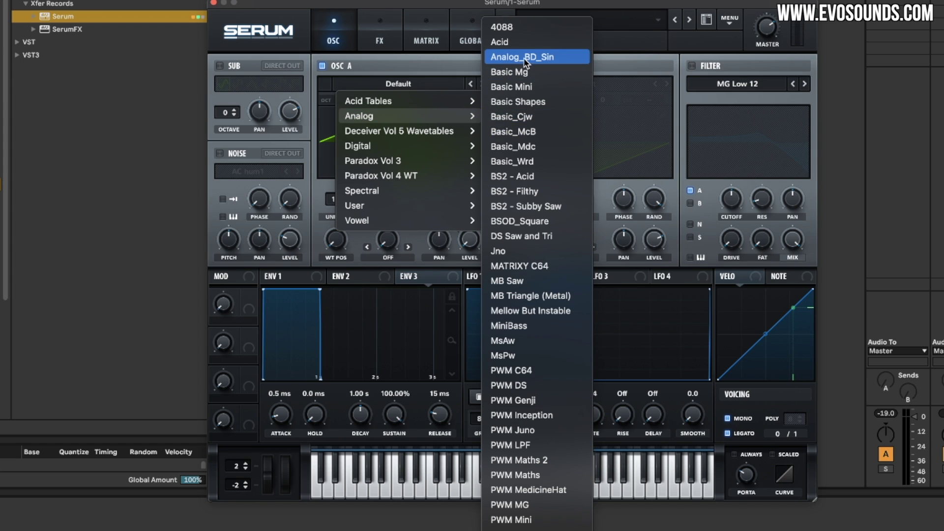
click(541, 102)
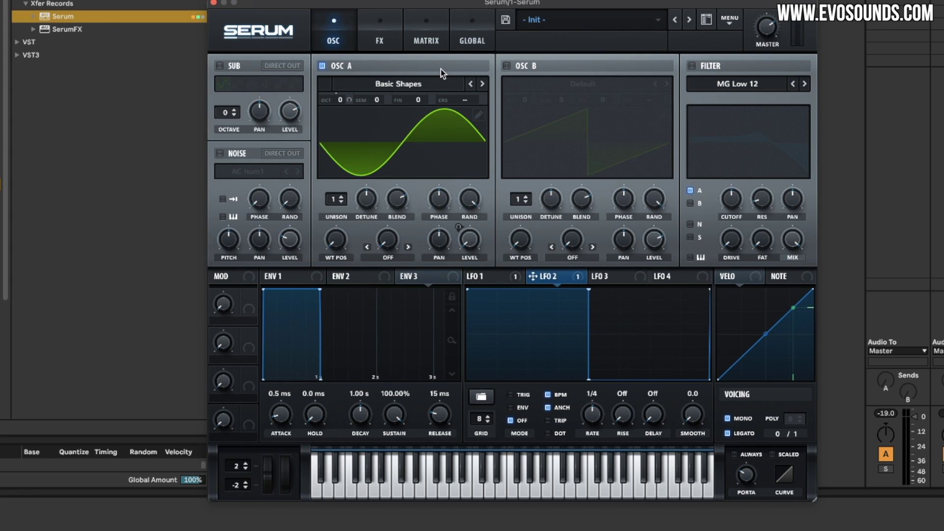
drag(336, 196, 336, 189)
Reset the synth to the init preset and enable oscillator B tuned 7 semitones up
click(731, 19)
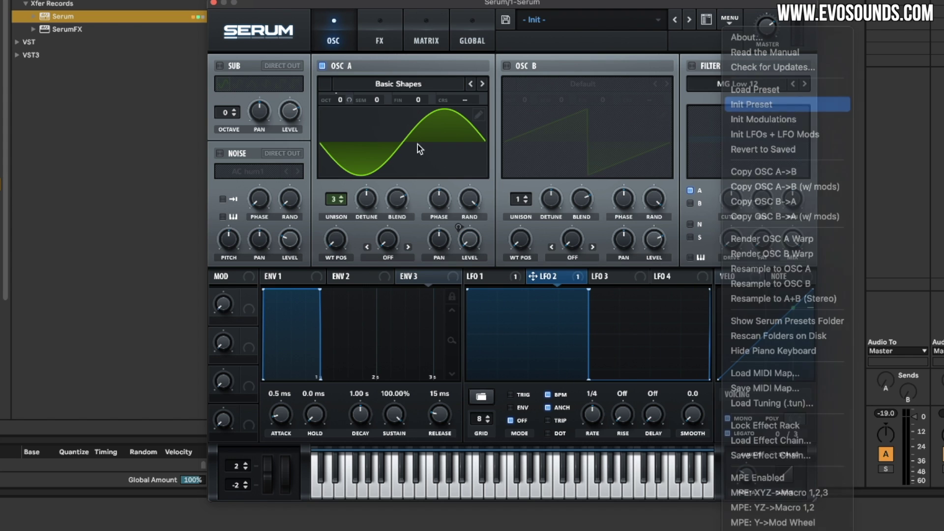
click(748, 100)
click(517, 69)
drag(560, 99, 582, 63)
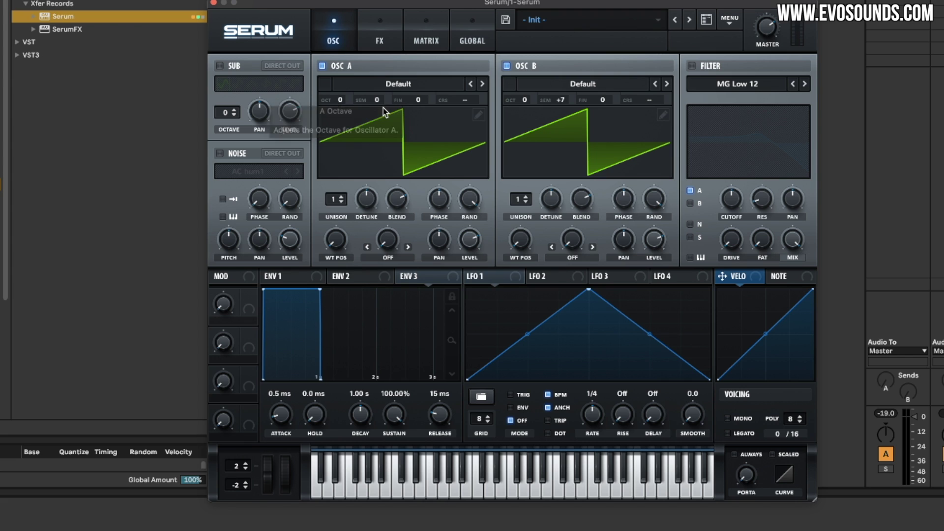
Enable the MG Low 12 filter for oscillators A and B, lower its cutoff, and modulate the cutoff with LFO 1
click(691, 67)
click(692, 66)
click(691, 66)
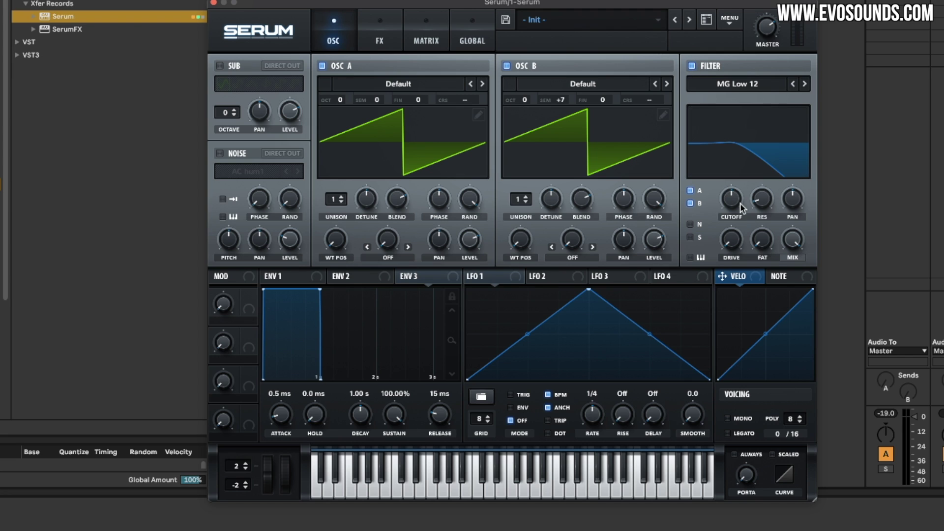
drag(741, 207, 545, 268)
drag(471, 276, 728, 199)
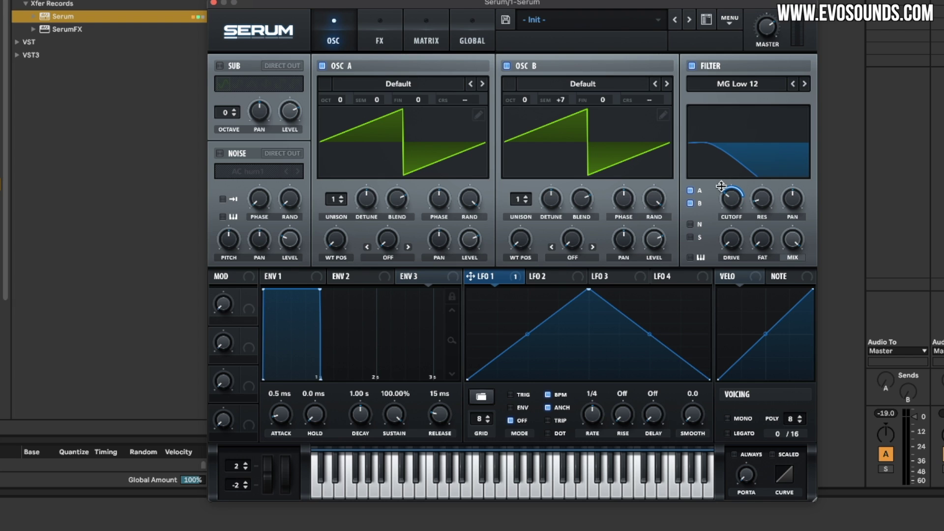
Load the sine shape into LFO 1, set its rate to 1/16, and adjust its modulation amount on the filter cutoff
click(481, 396)
mouse_move(491, 395)
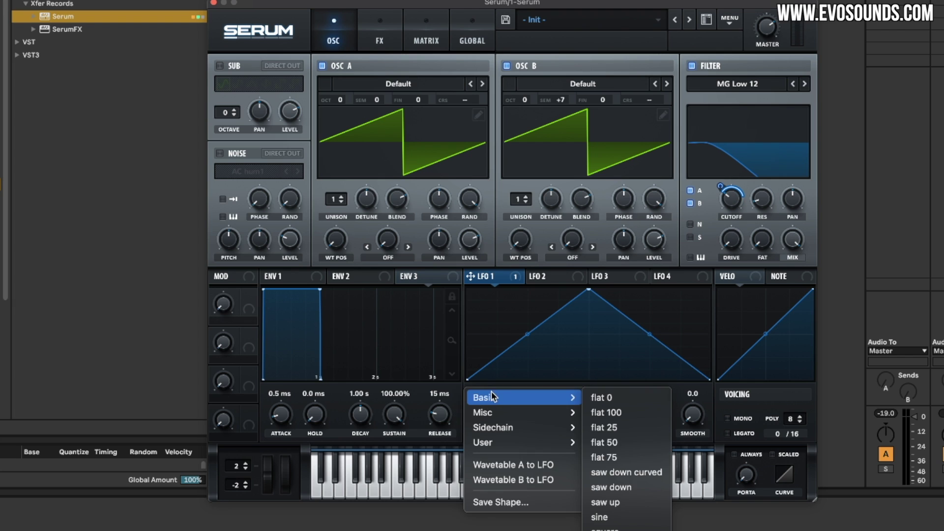
click(611, 501)
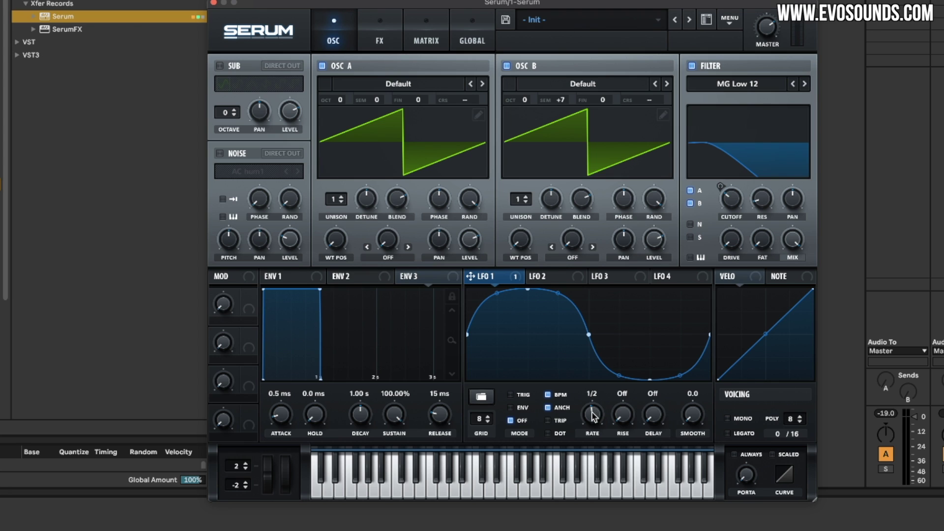
drag(589, 409, 595, 395)
drag(720, 187, 719, 196)
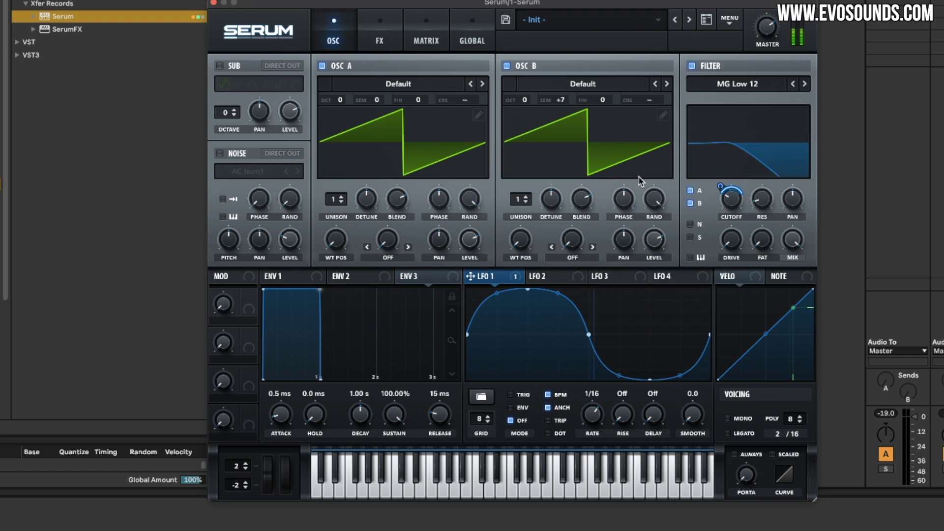
Lower the octave of oscillators A and B to -1
drag(339, 100, 338, 114)
drag(524, 99, 523, 114)
Add a hall reverb and an EQ with a low cut at 344 Hz
click(373, 30)
click(251, 211)
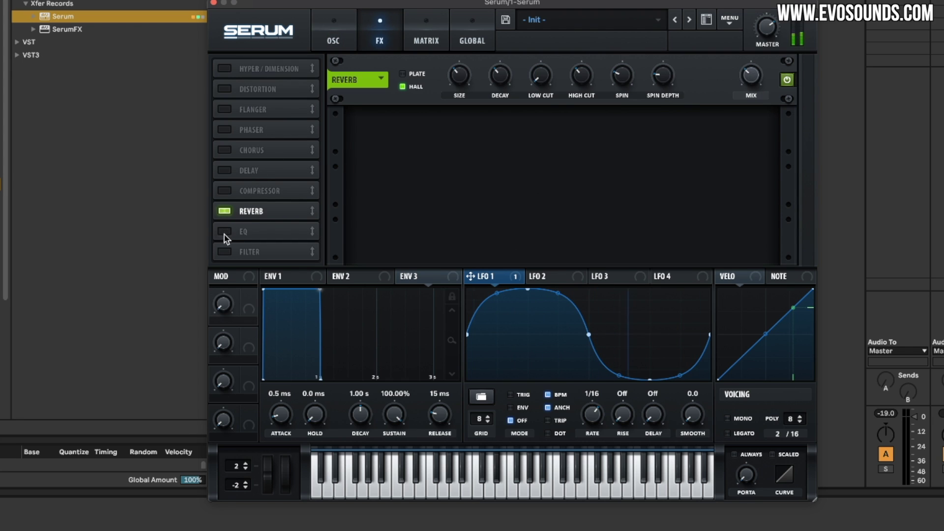
click(251, 231)
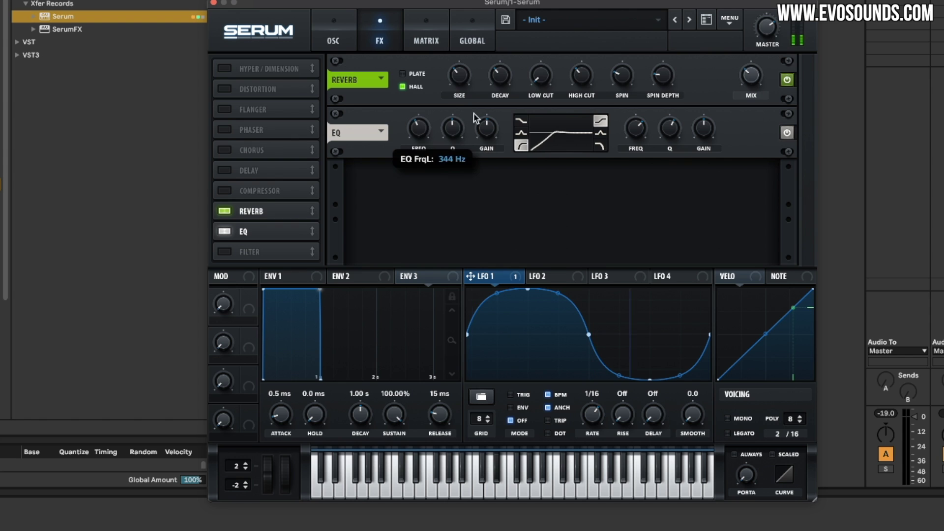
Modulate the levels of oscillators A and B with LFO 1 and lower oscillator B's level to 9%
click(333, 31)
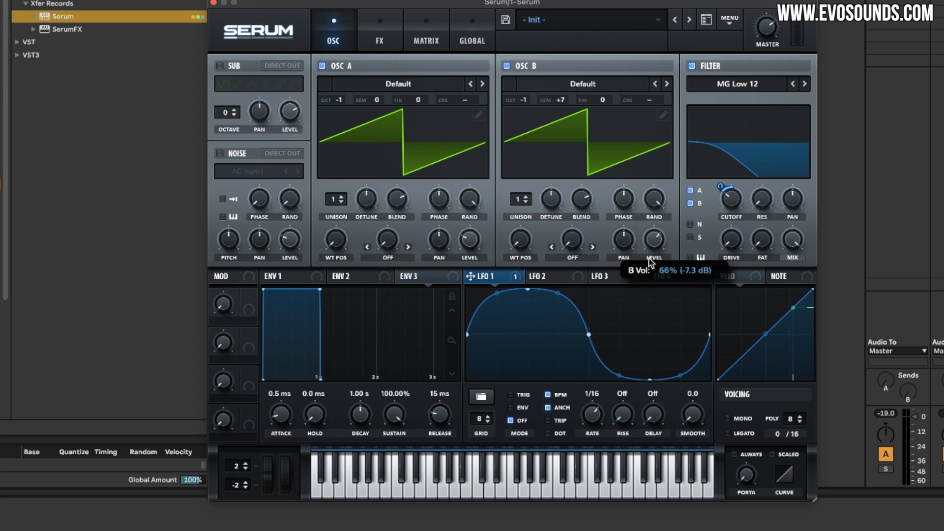
drag(470, 276, 651, 230)
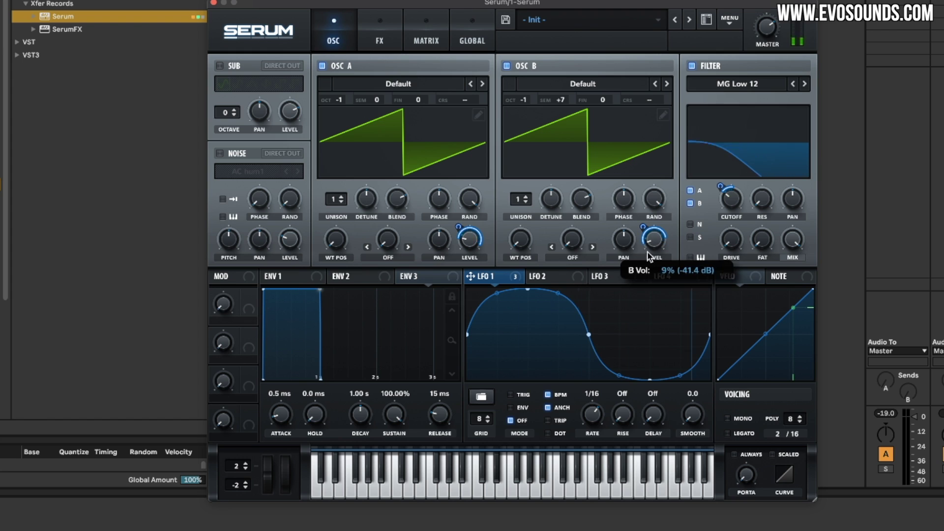
Set both oscillators to octave +1 and fine-tune oscillator A to -21 cents and oscillator B to 29 cents
drag(523, 100, 526, 83)
drag(357, 100, 351, 82)
drag(522, 100, 527, 87)
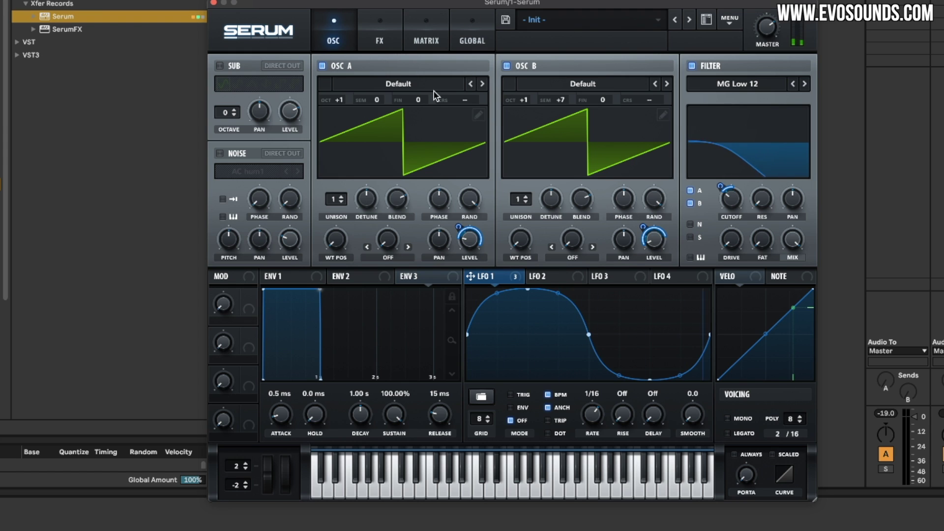
drag(421, 99, 420, 105)
drag(603, 99, 616, 81)
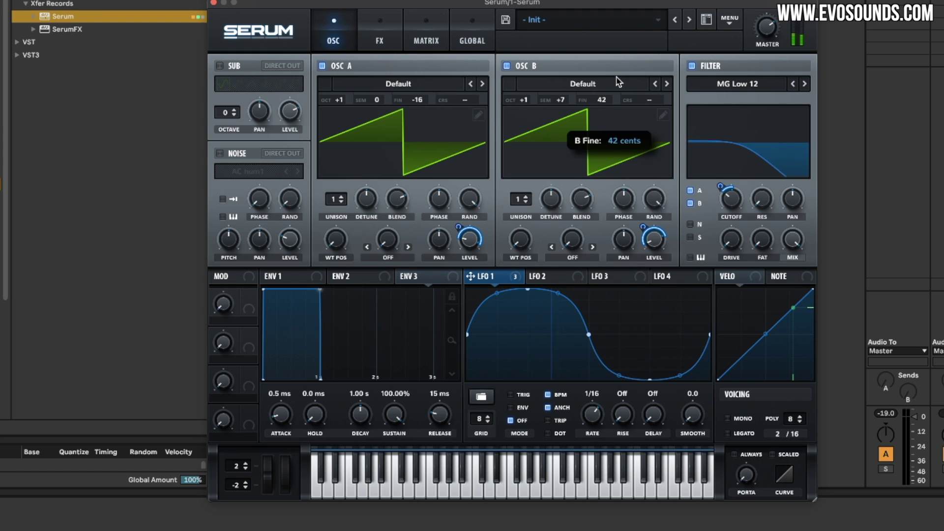
drag(418, 100, 417, 105)
drag(603, 100, 603, 106)
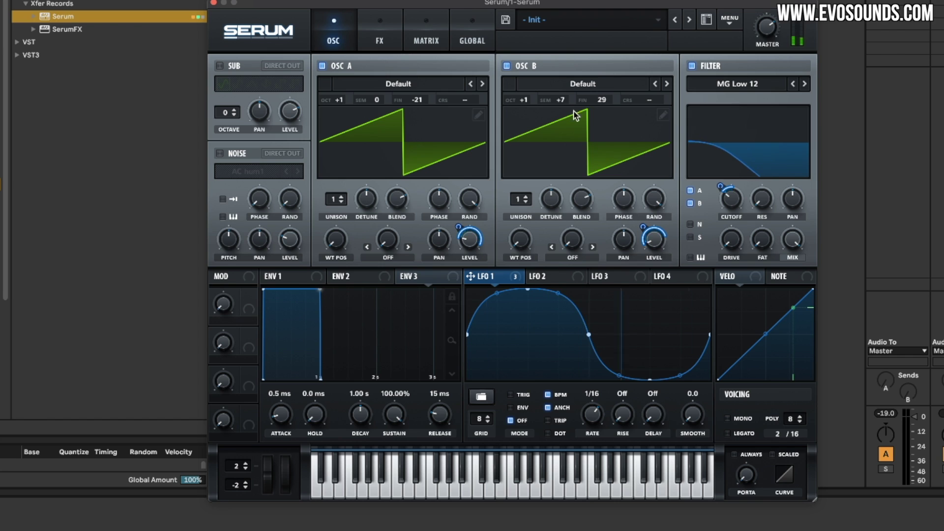
Add a chorus and a delay to the effects chain
click(376, 30)
click(224, 149)
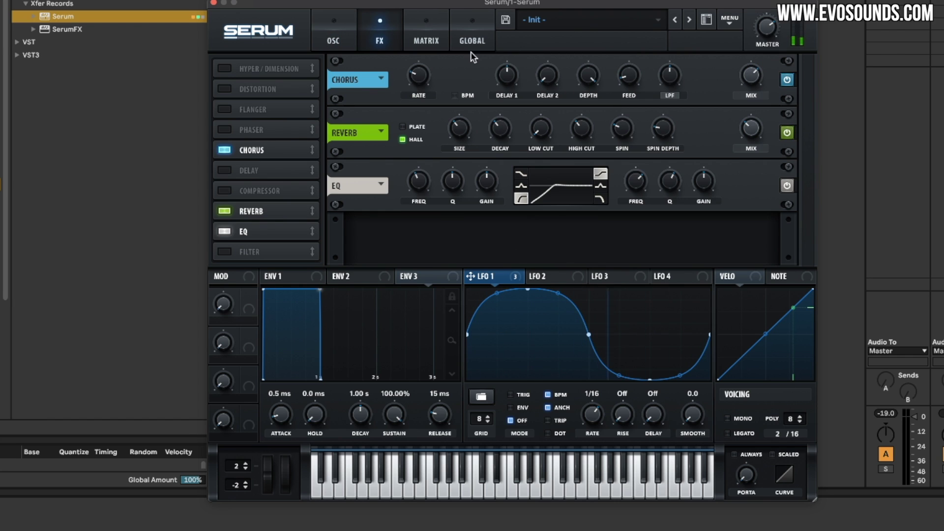
click(347, 33)
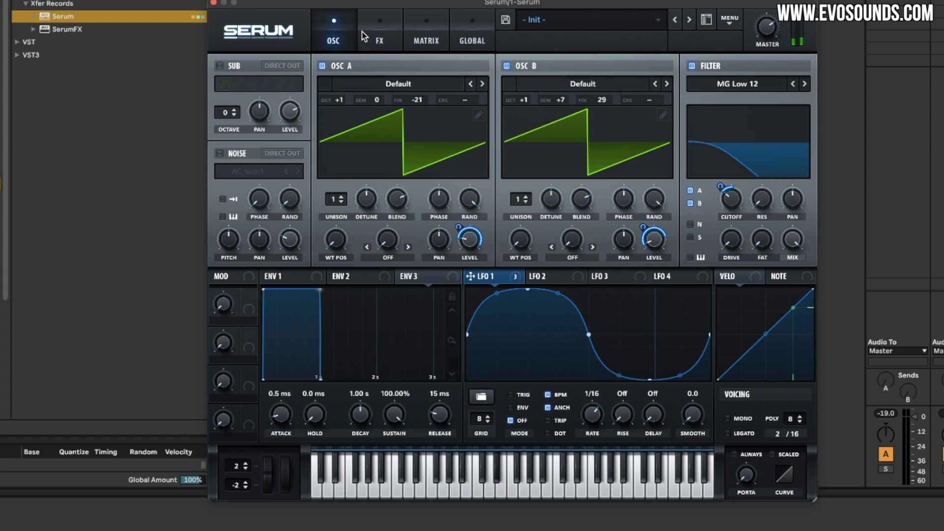
click(364, 29)
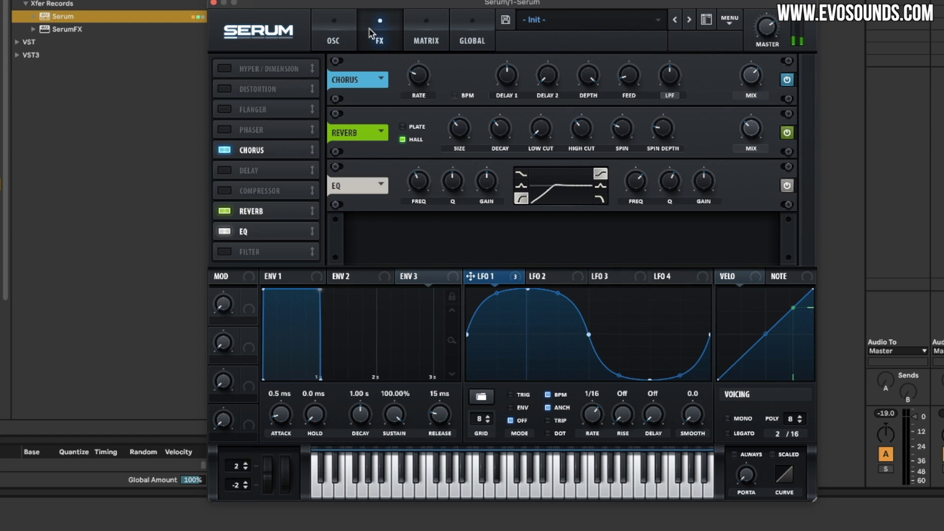
click(225, 168)
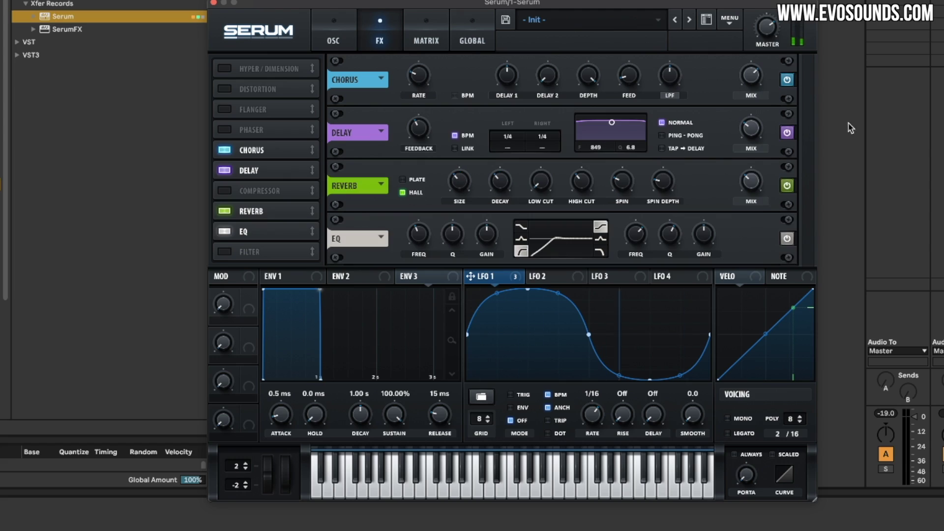